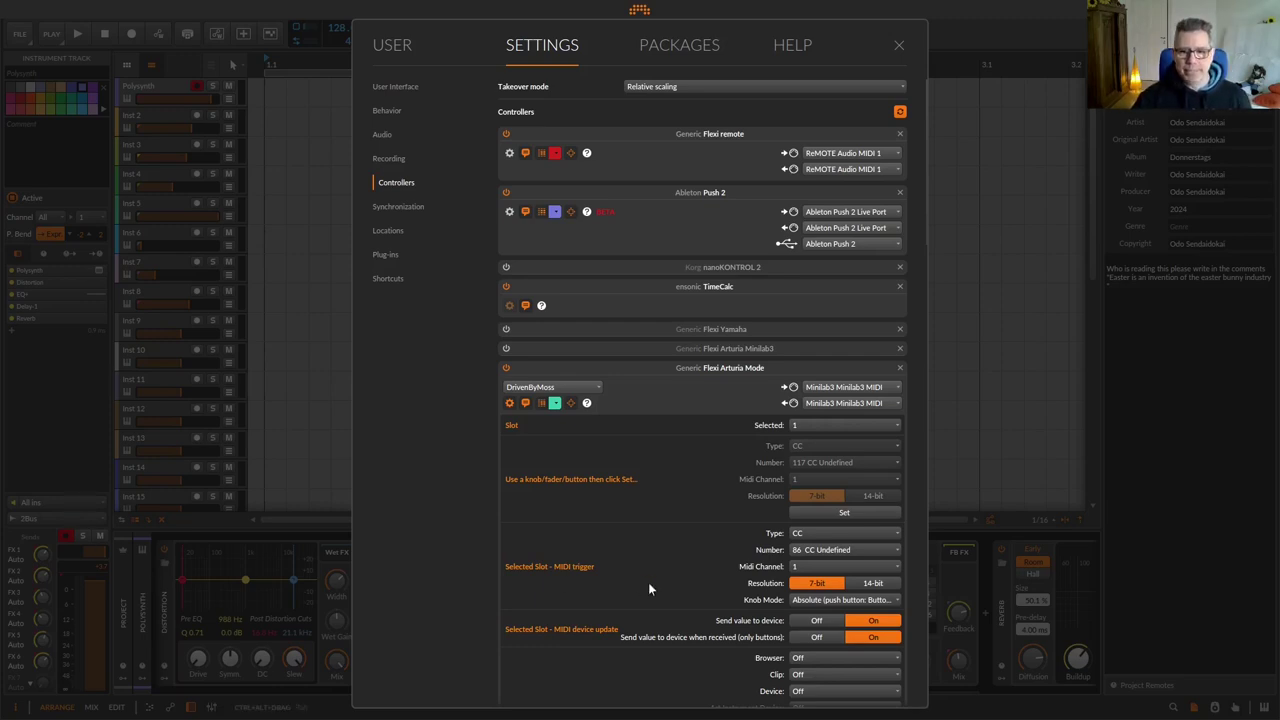
Step: Scroll to Selected Slot - Function and open the Modes dropdown to list its functions
{"action": "scroll", "coordinate": [690, 560], "scroll_direction": "down", "scroll_amount": 5}
{"action": "left_click", "coordinate": [812, 521]}
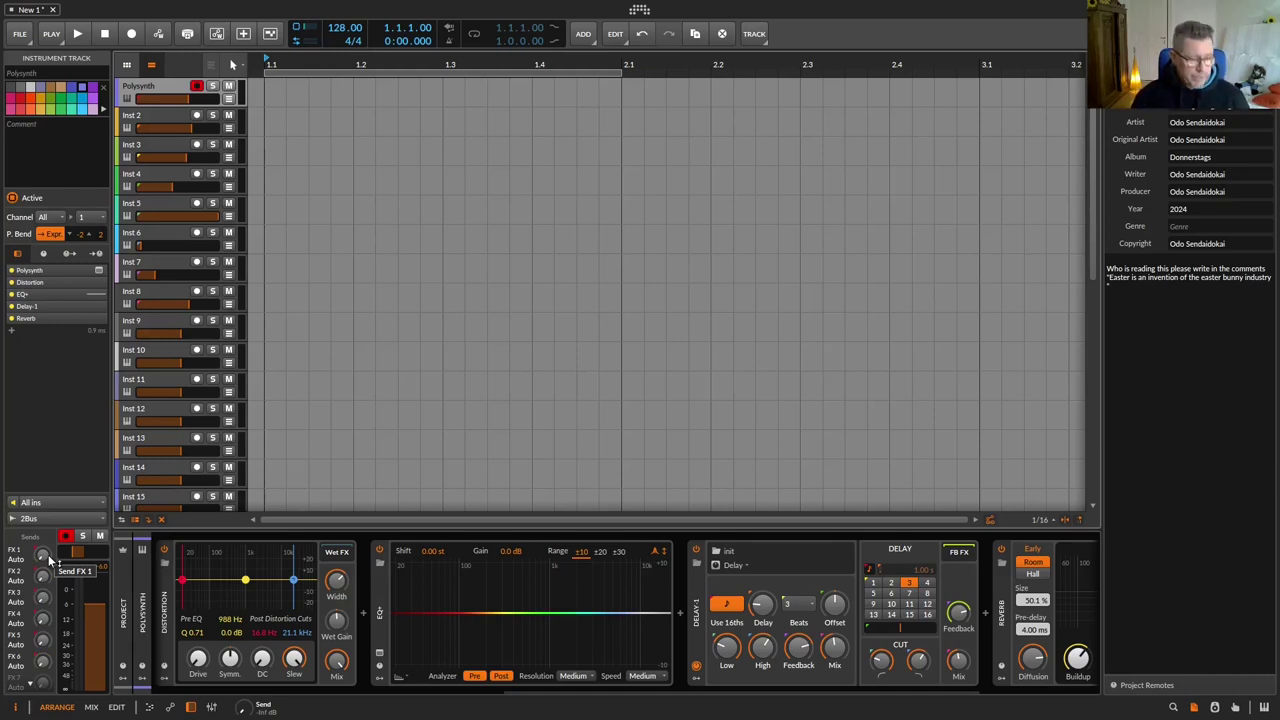
{"action": "key", "text": "Down"}
{"action": "key", "text": "Down"}
{"action": "key", "text": "Down"}
{"action": "key", "text": "Down"}
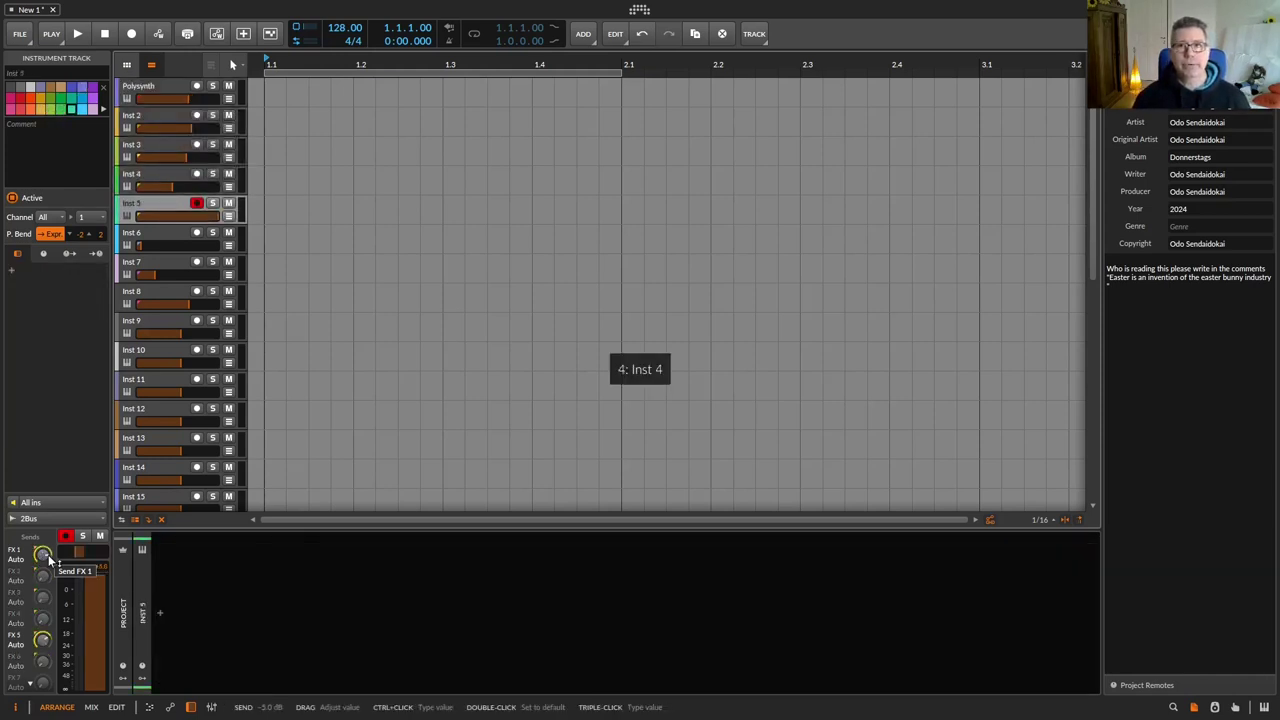
{"action": "key", "text": "Up"}
{"action": "key", "text": "Up"}
{"action": "key", "text": "Up"}
{"action": "key", "text": "Up"}
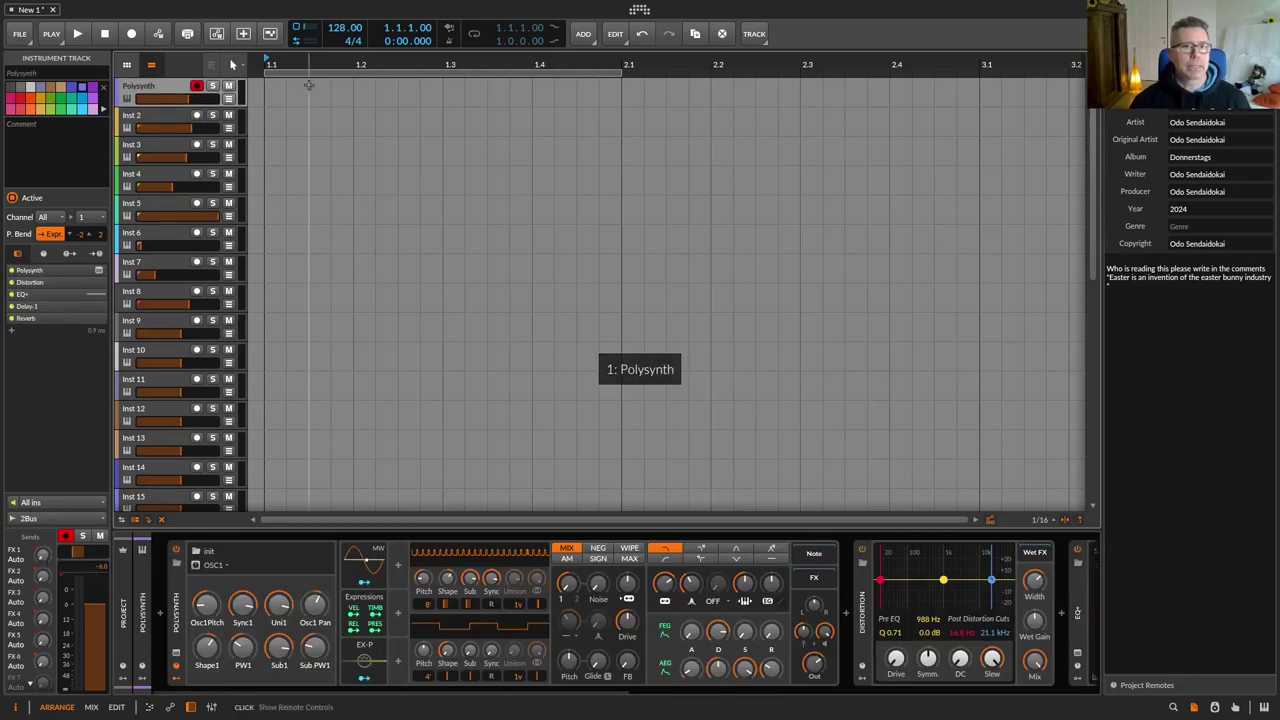
{"action": "left_click", "coordinate": [160, 122]}
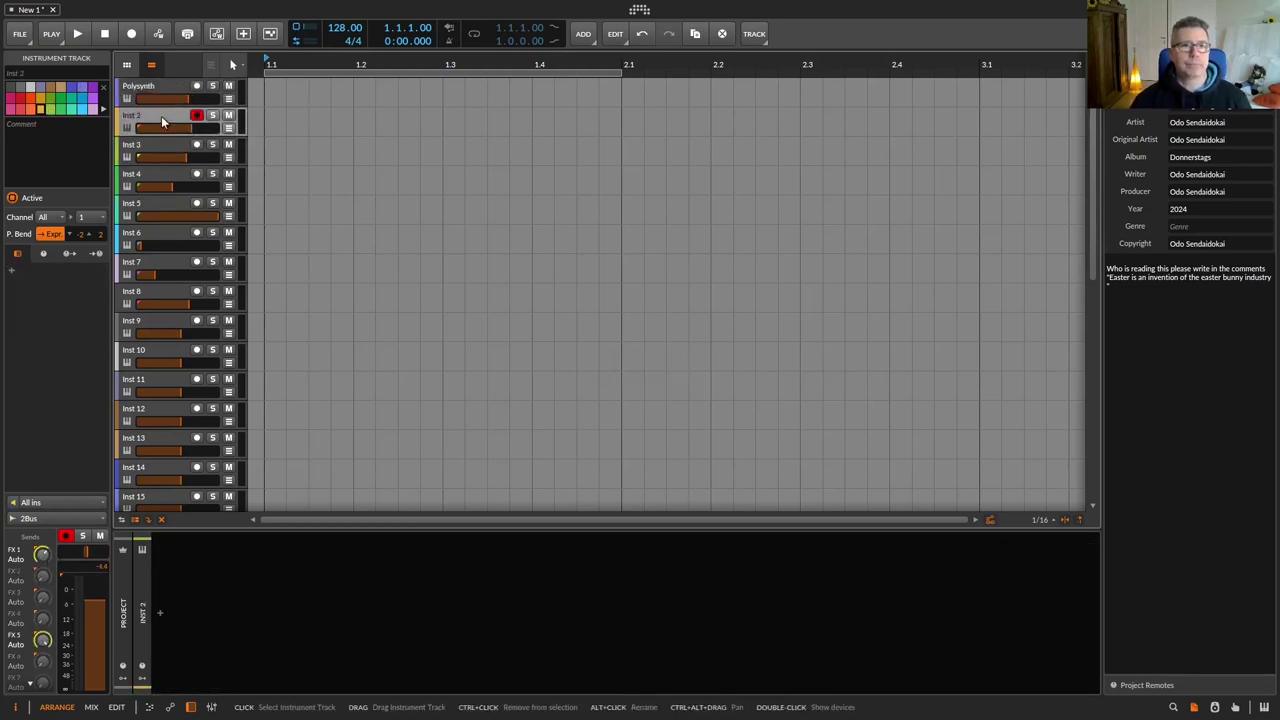
{"action": "key", "text": "Up"}
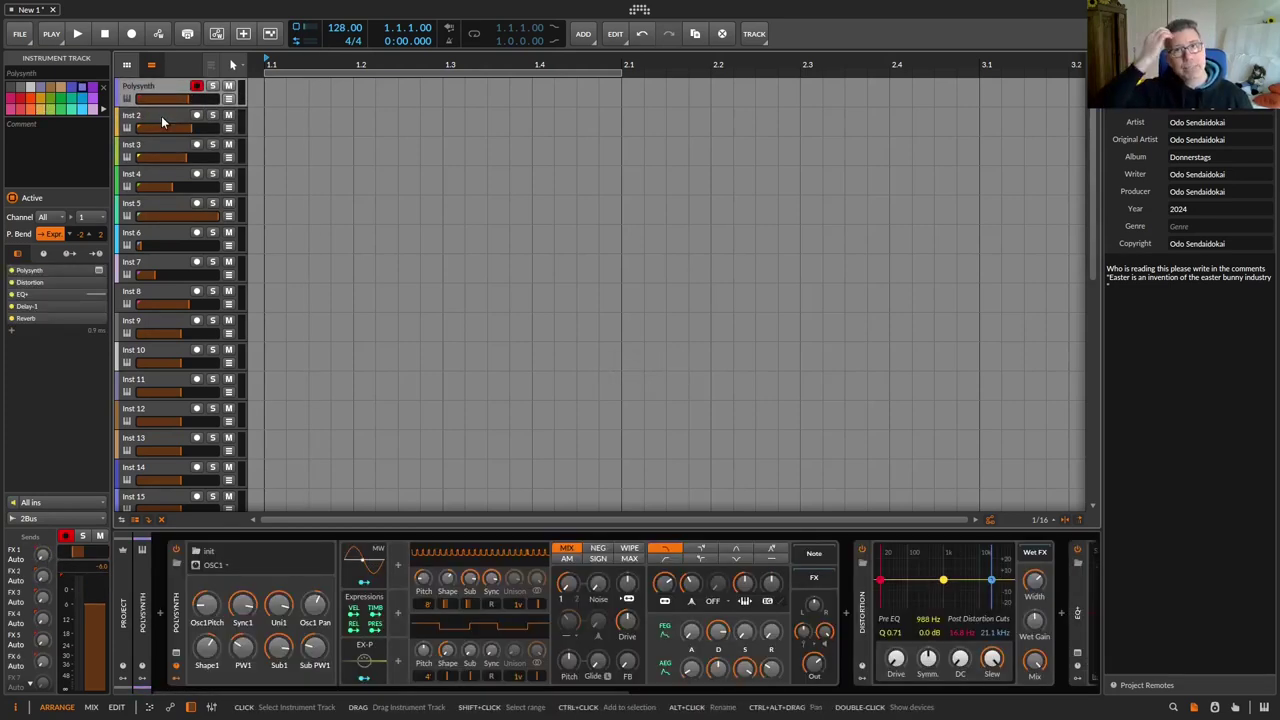
{"action": "key", "text": "Down"}
{"action": "key", "text": "Down"}
{"action": "key", "text": "Down"}
{"action": "key", "text": "Down"}
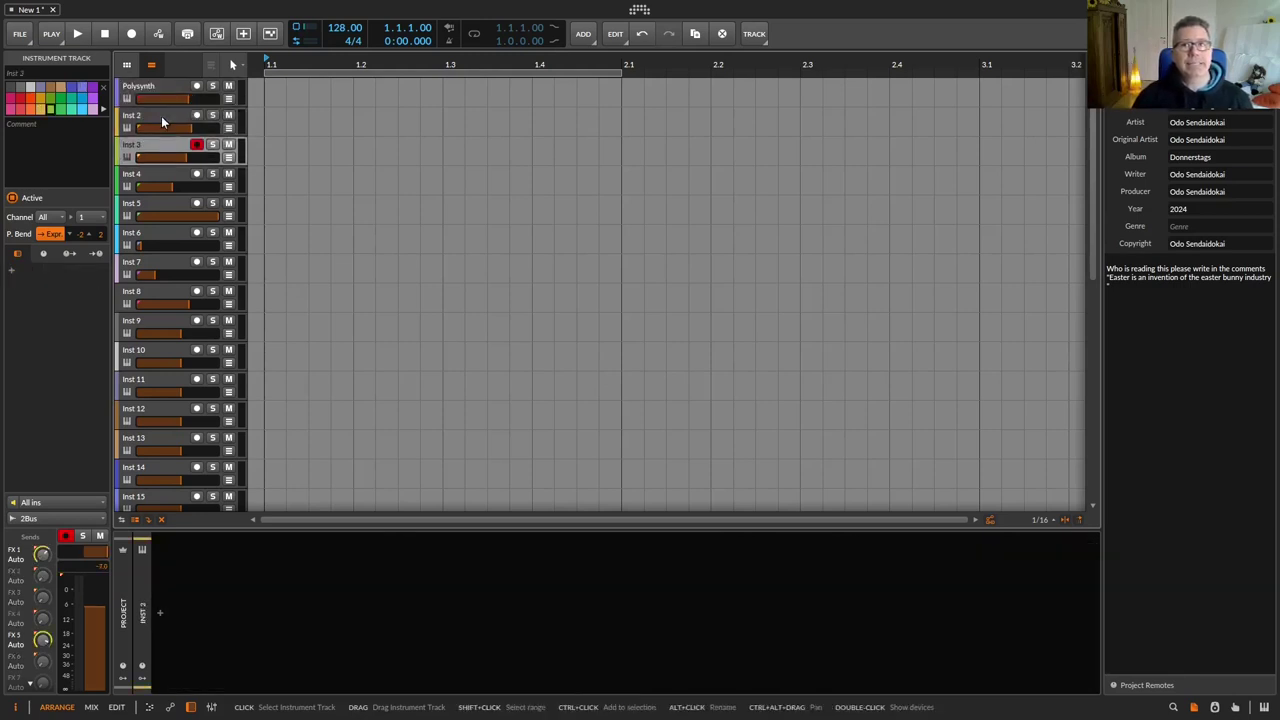
{"action": "key", "text": "Up"}
{"action": "key", "text": "Up"}
{"action": "key", "text": "Up"}
{"action": "key", "text": "Up"}
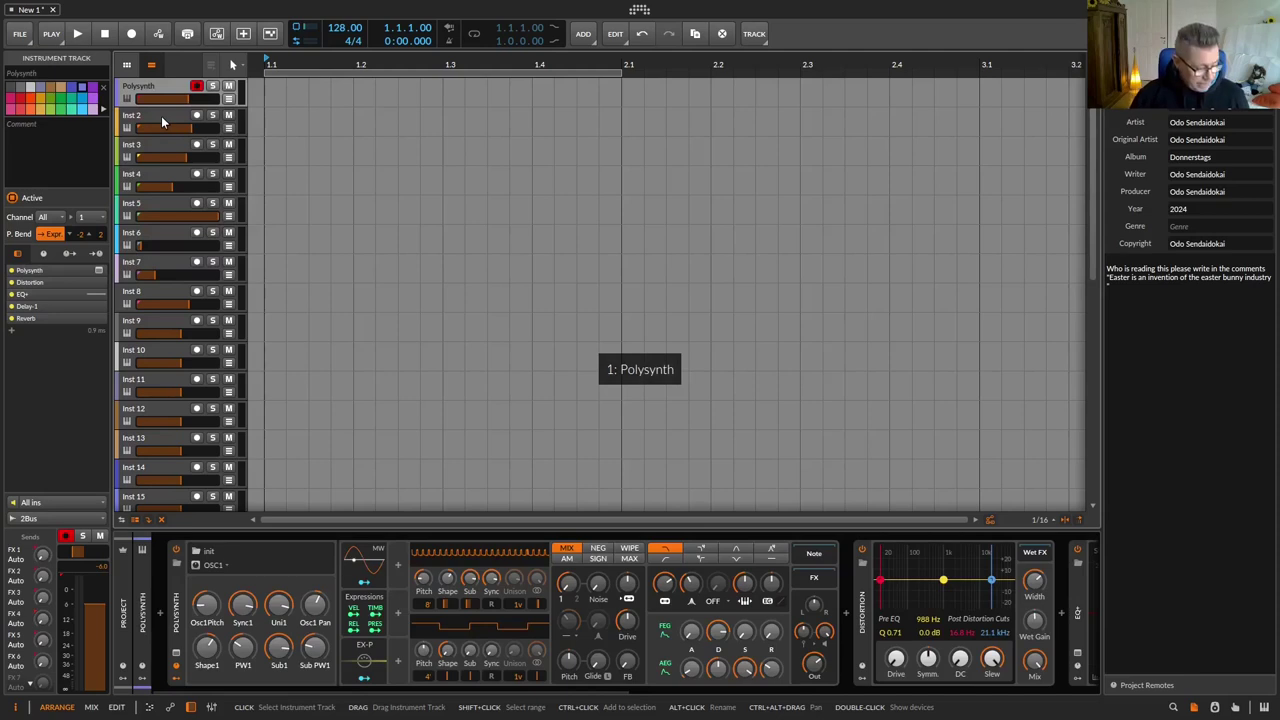
{"action": "key", "text": "Down"}
{"action": "key", "text": "Down"}
{"action": "key", "text": "Down"}
{"action": "key", "text": "Down"}
{"action": "key", "text": "Down"}
{"action": "key", "text": "Down"}
{"action": "key", "text": "Down"}
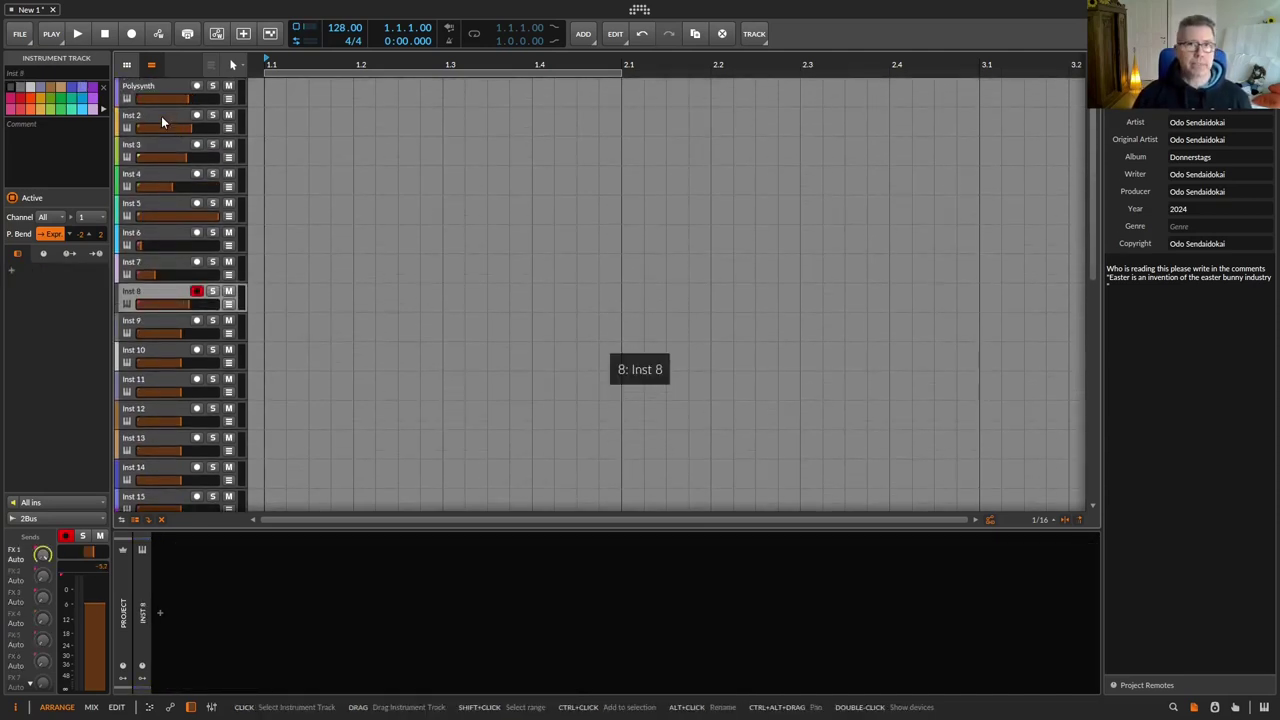
{"action": "key", "text": "Up"}
{"action": "key", "text": "Up"}
{"action": "key", "text": "Up"}
{"action": "key", "text": "Up"}
{"action": "key", "text": "Up"}
{"action": "key", "text": "Up"}
{"action": "key", "text": "Up"}
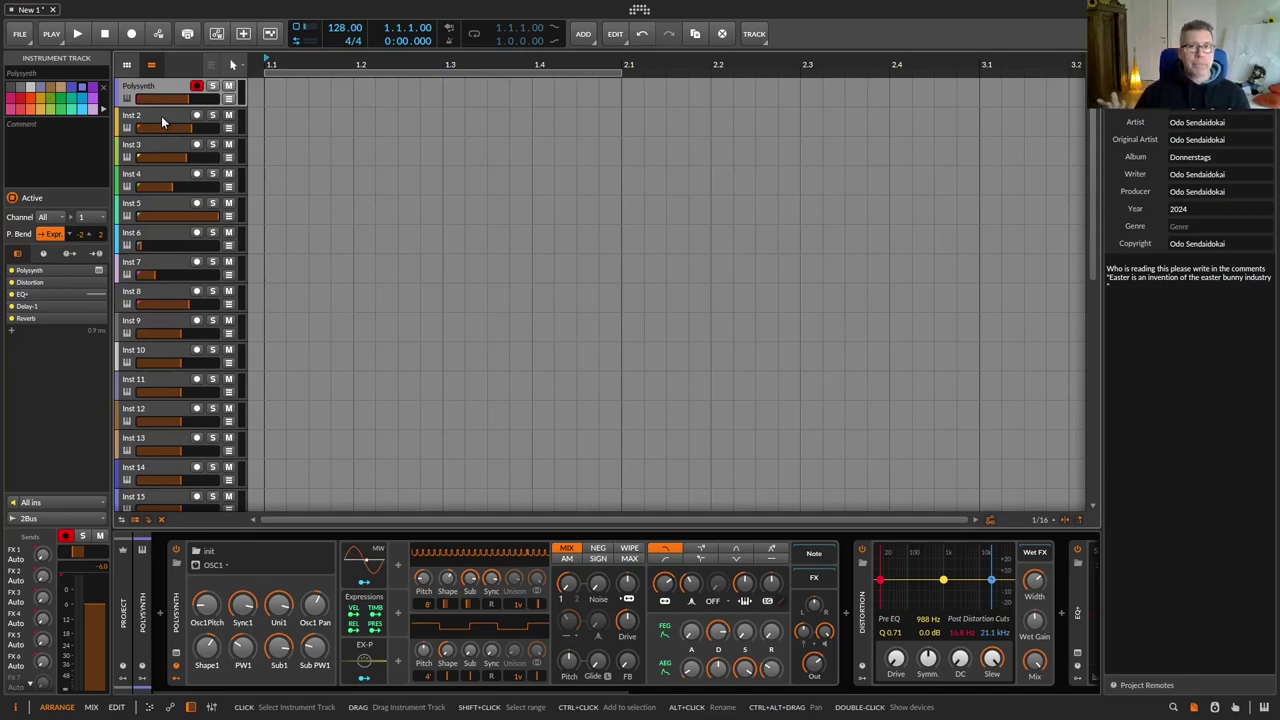
Step: Put the controller in Volume mode and set volumes while stepping between Polysynth and Inst 2
{"action": "key", "text": "v"}
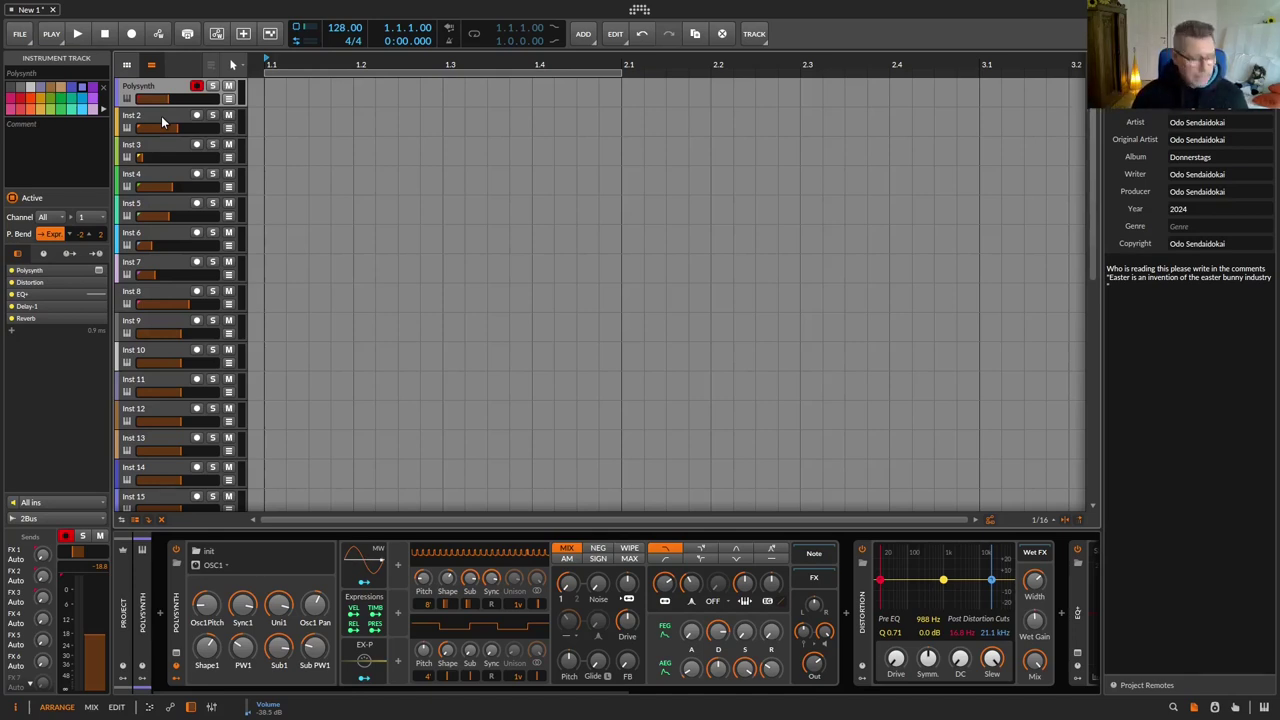
{"action": "key", "text": "Down"}
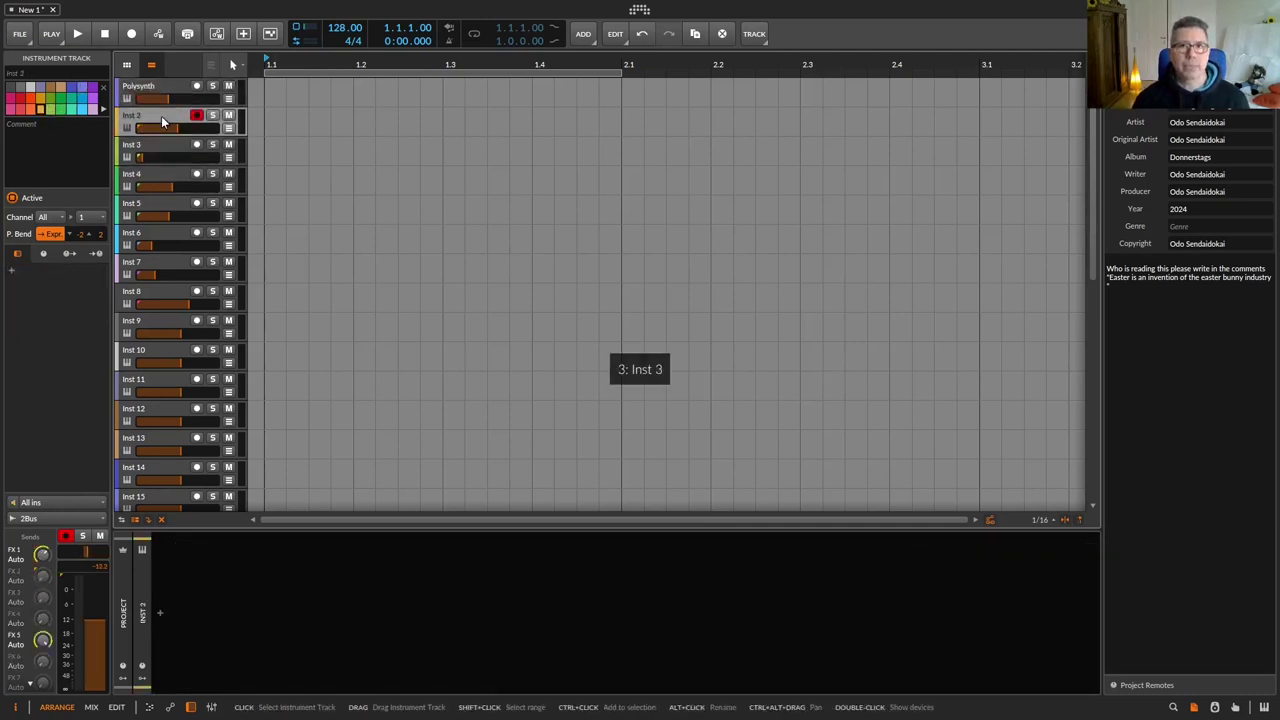
{"action": "key", "text": "Up"}
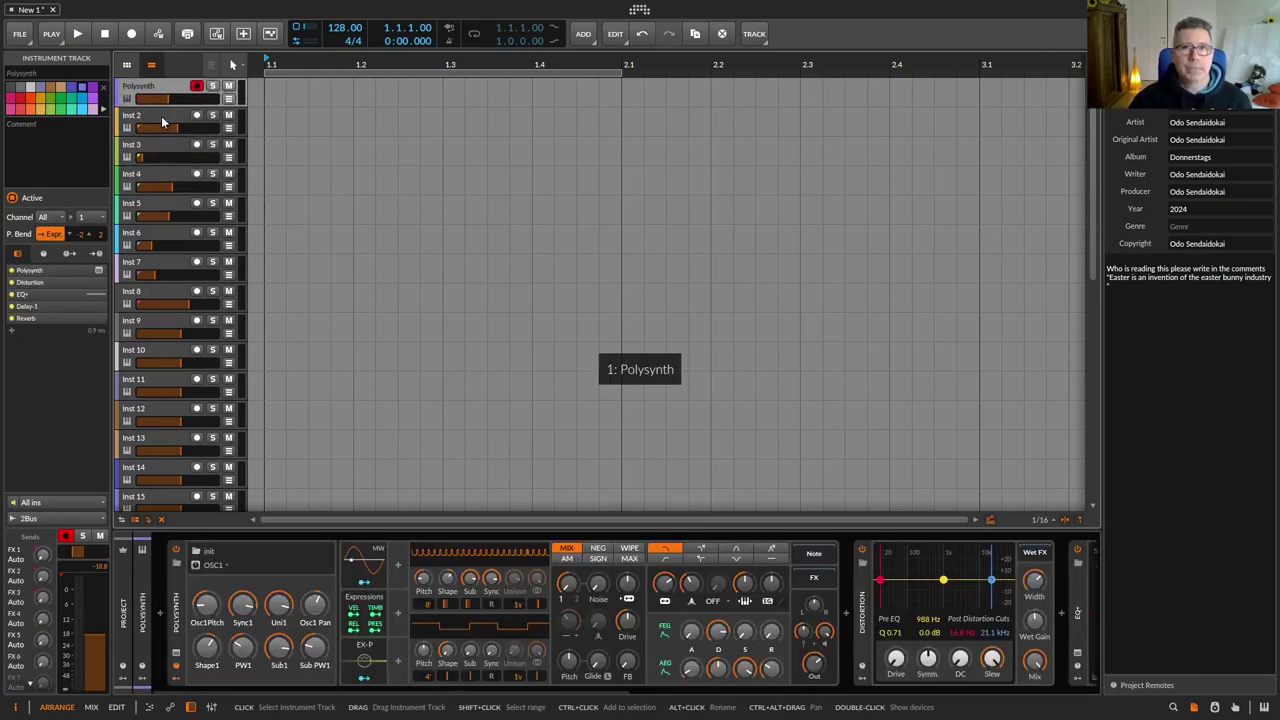
{"action": "left_click", "coordinate": [161, 116]}
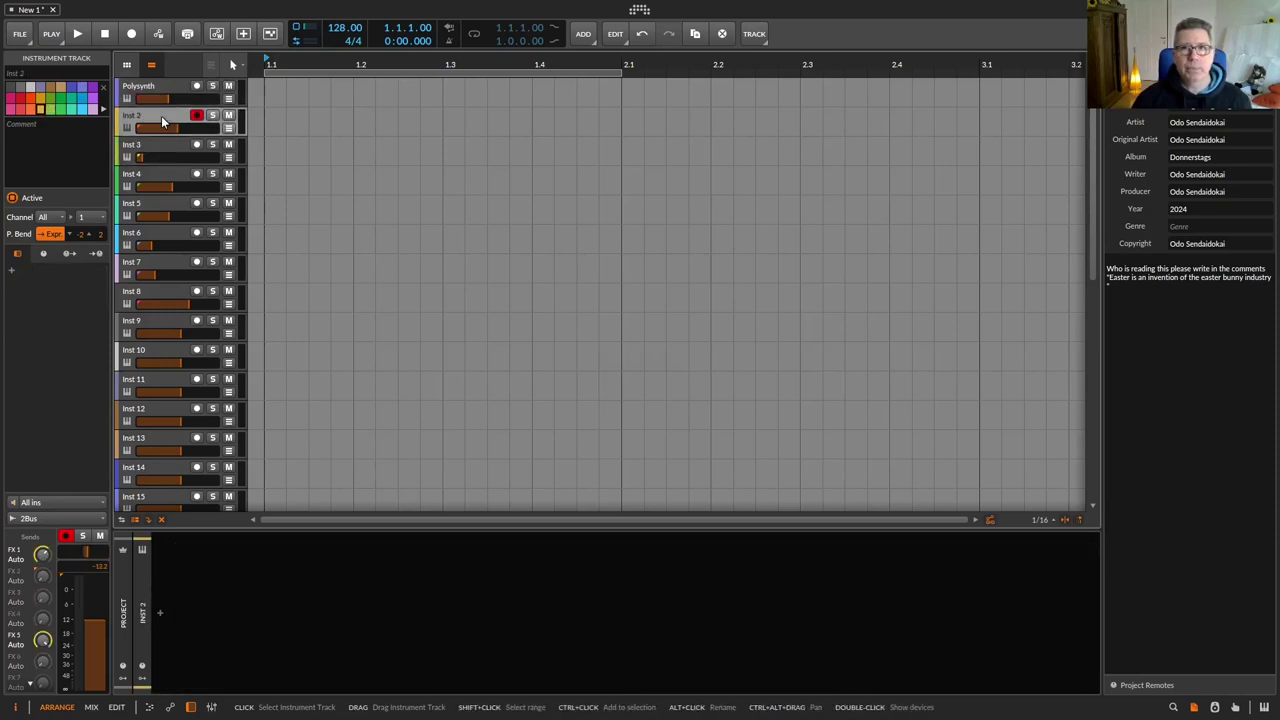
{"action": "key", "text": "Up"}
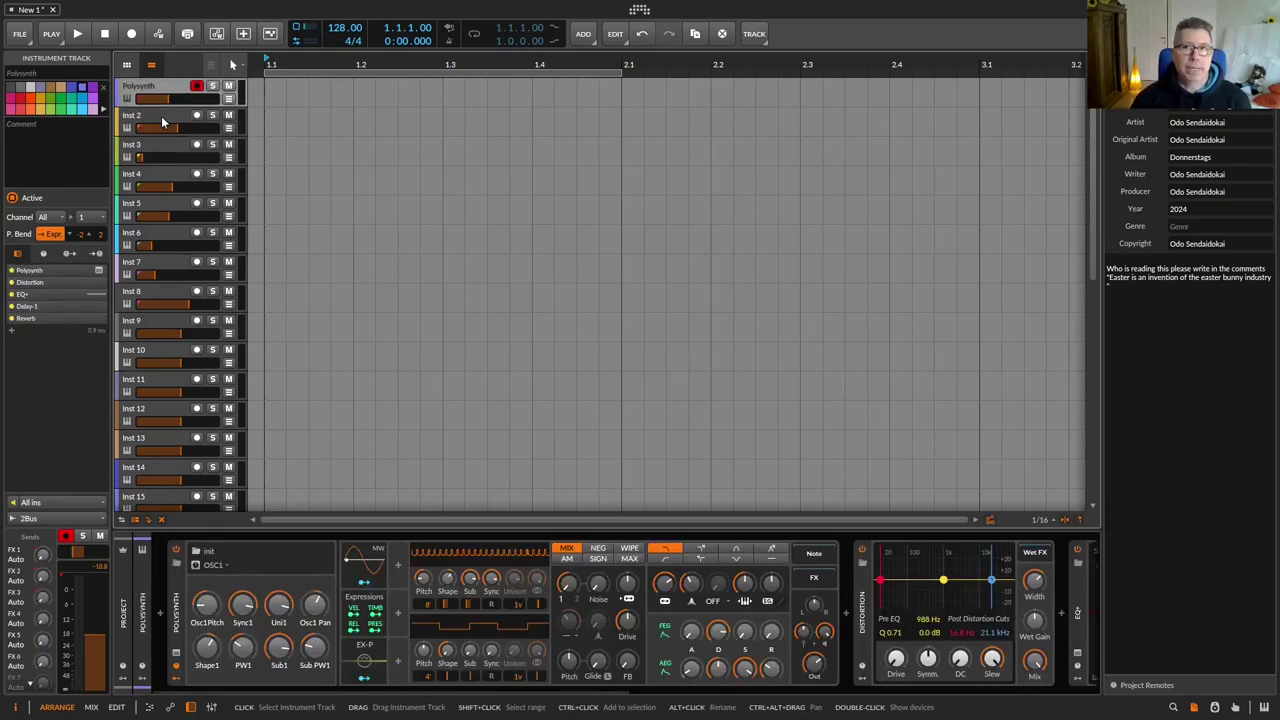
Step: Step the selection to Inst 8 and back to Inst 2, try Panorama mode, then open the full mixer
{"action": "key", "text": "Down"}
{"action": "key", "text": "Down"}
{"action": "key", "text": "Down"}
{"action": "key", "text": "Down"}
{"action": "key", "text": "Down"}
{"action": "key", "text": "Down"}
{"action": "key", "text": "Down"}
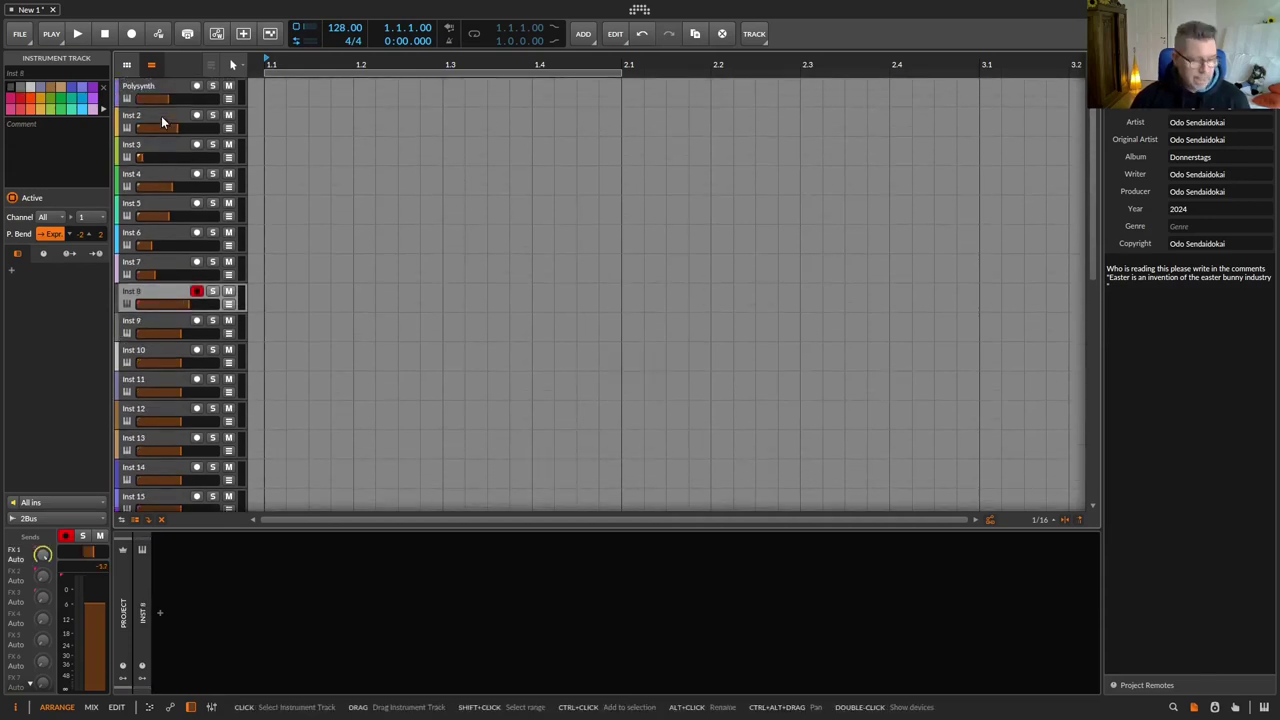
{"action": "key", "text": "Up"}
{"action": "key", "text": "Up"}
{"action": "key", "text": "Up"}
{"action": "key", "text": "Up"}
{"action": "key", "text": "Up"}
{"action": "key", "text": "Up"}
{"action": "key", "text": "Up"}
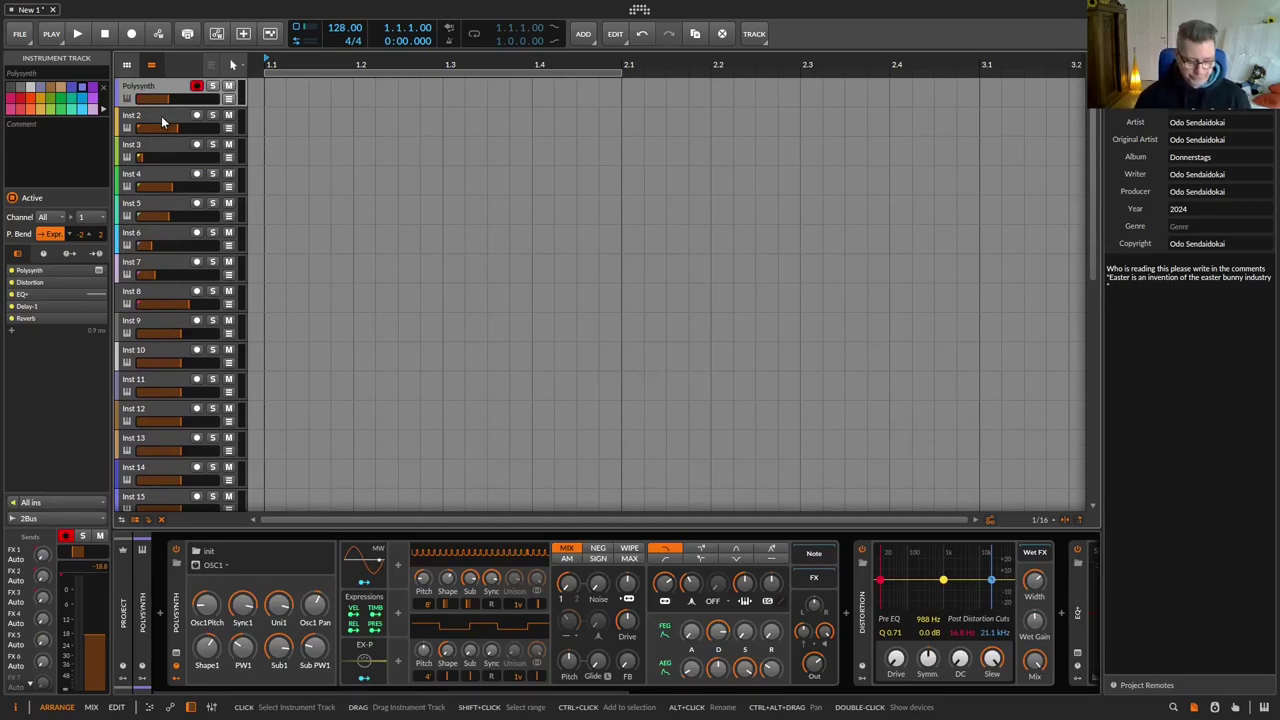
{"action": "key", "text": "z"}
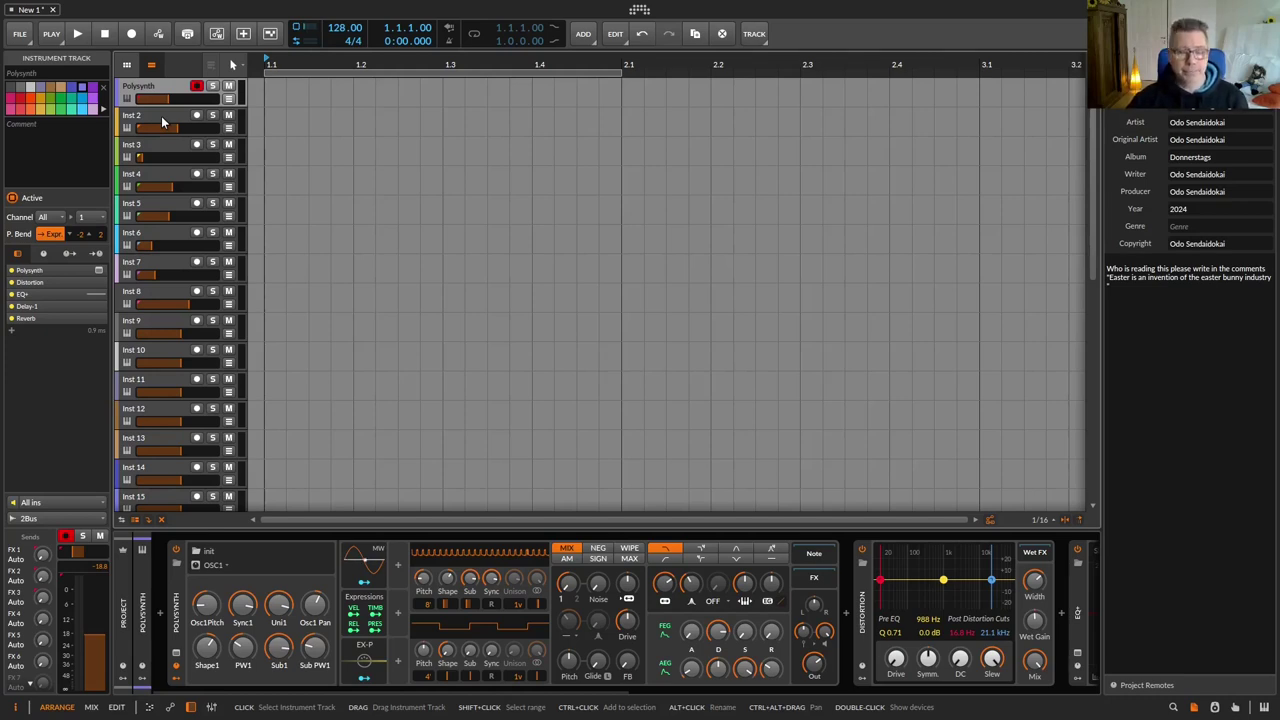
{"action": "key", "text": "alt+2"}
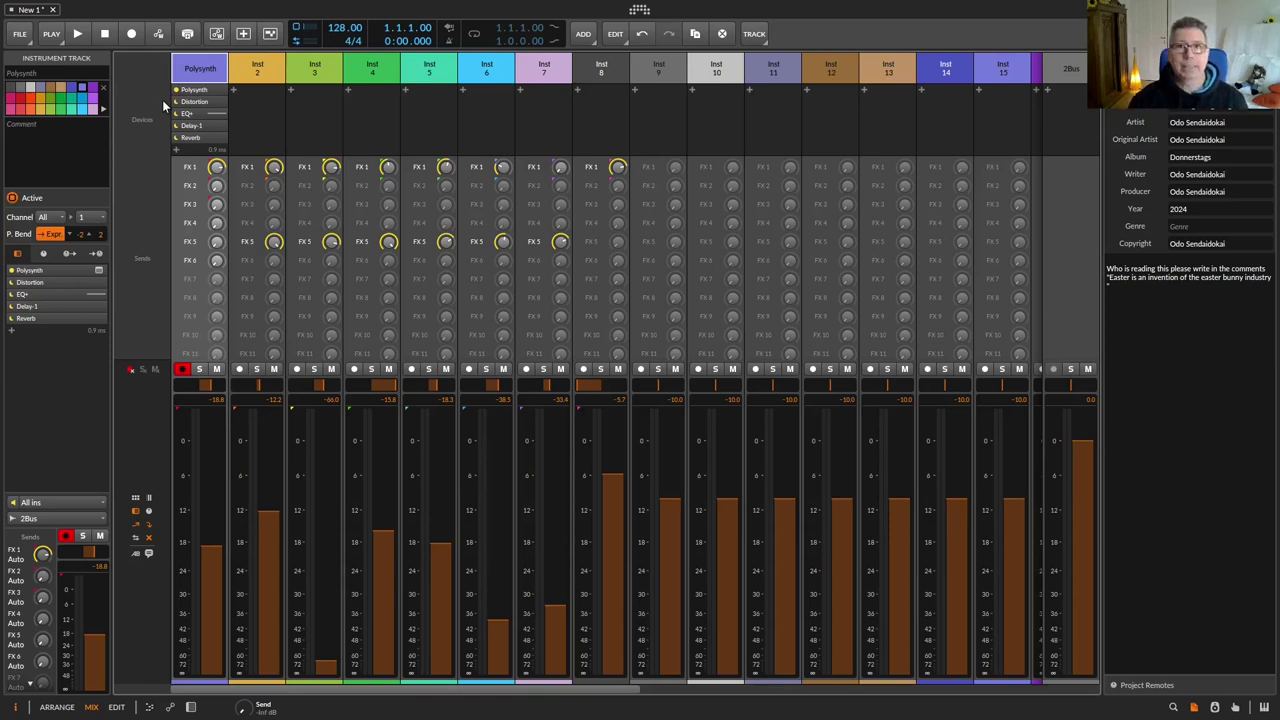
Step: Step the selection to Inst 3 and back to Polysynth, then step through the sends to Send 5
{"action": "key", "text": "Down"}
{"action": "key", "text": "Down"}
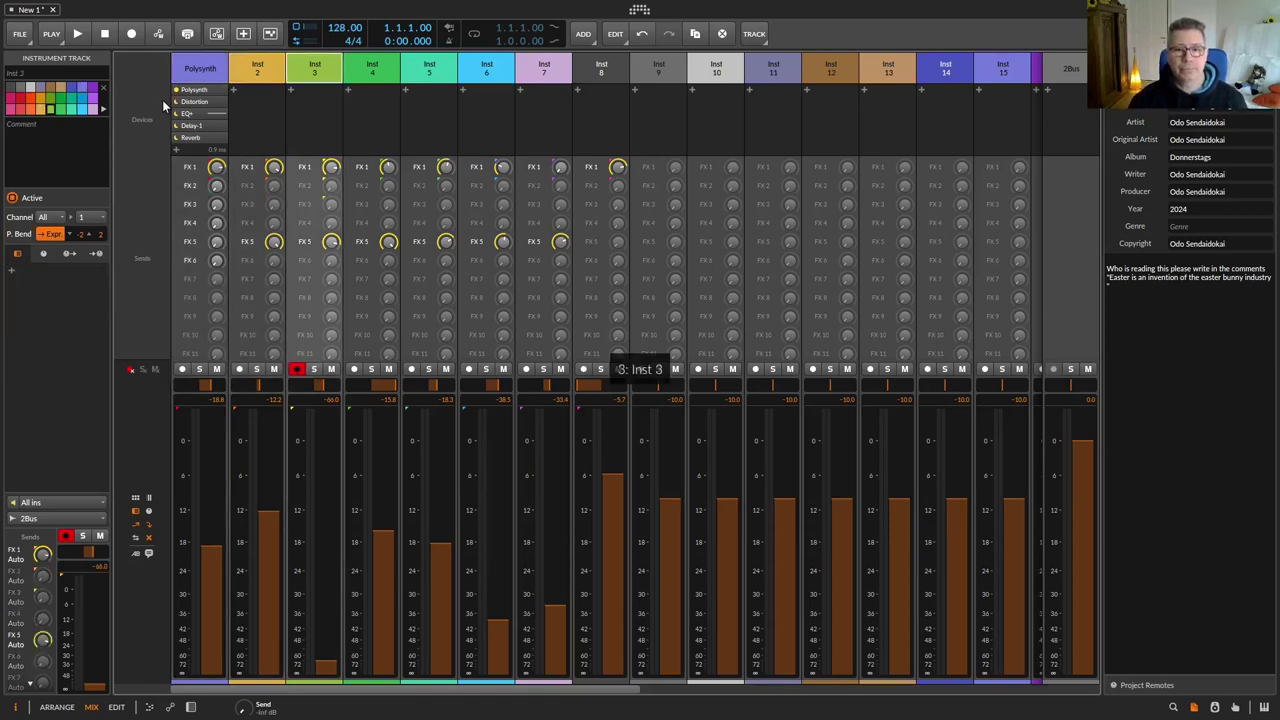
{"action": "key", "text": "Up"}
{"action": "key", "text": "Up"}
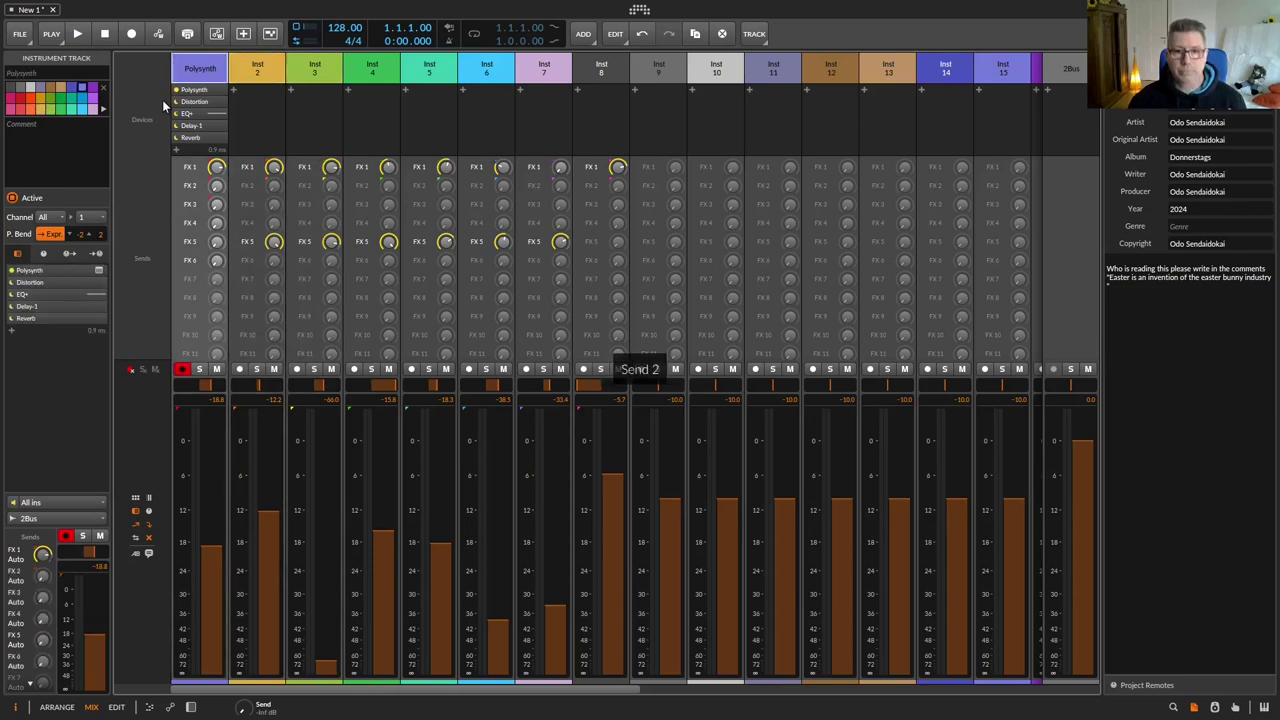
{"action": "key", "text": "Down"}
{"action": "key", "text": "Down"}
{"action": "key", "text": "Down"}
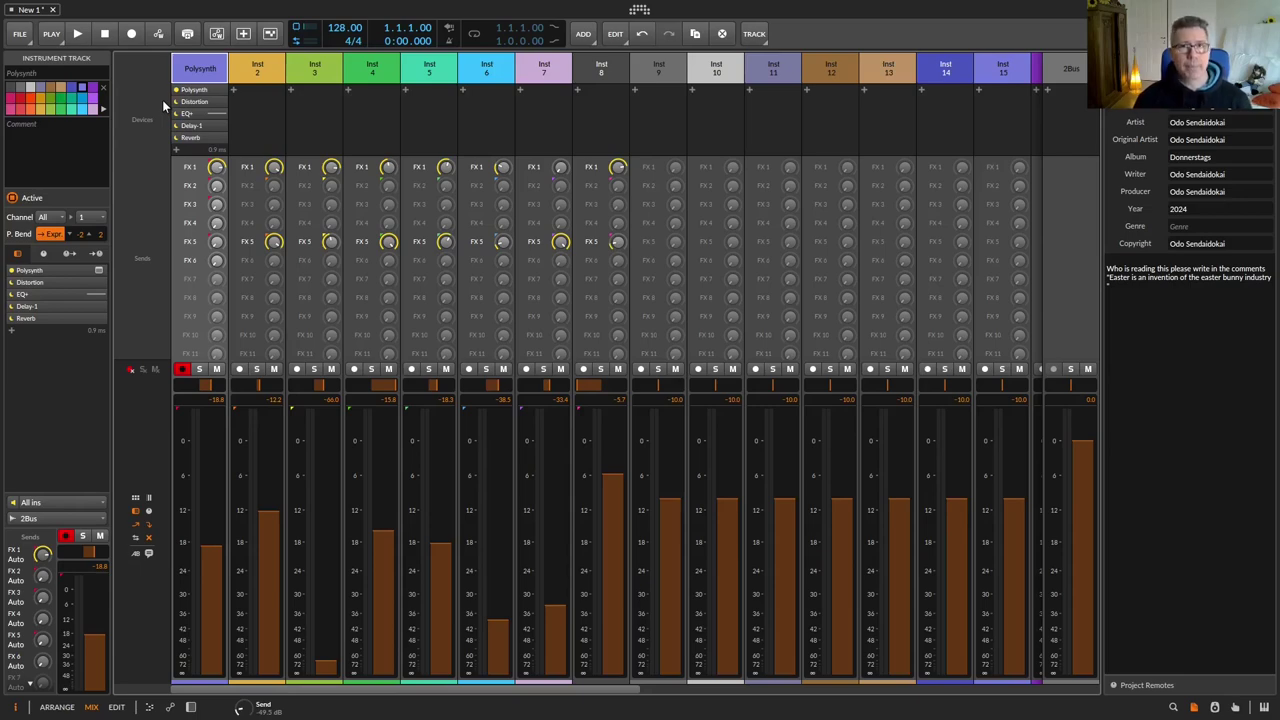
Step: Return to the arrangement view, put the controller in Device mode and show the Polysynth device
{"action": "key", "text": "alt+1"}
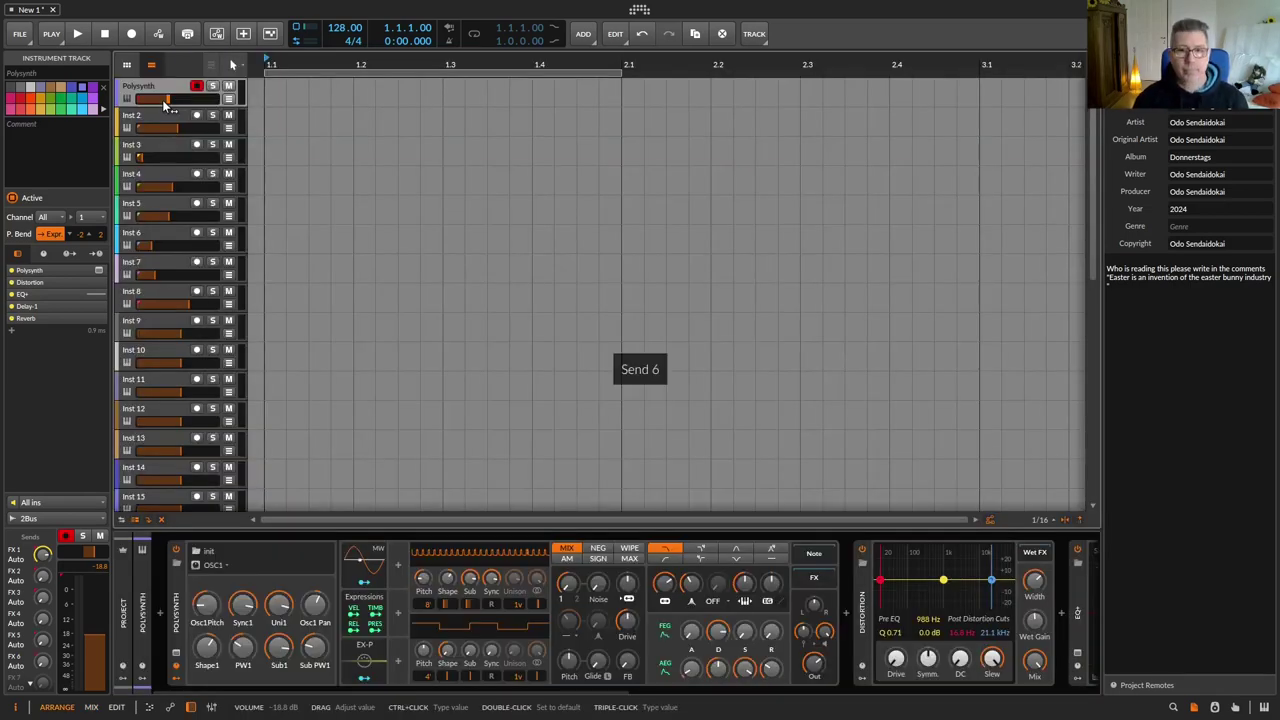
{"action": "key", "text": "d"}
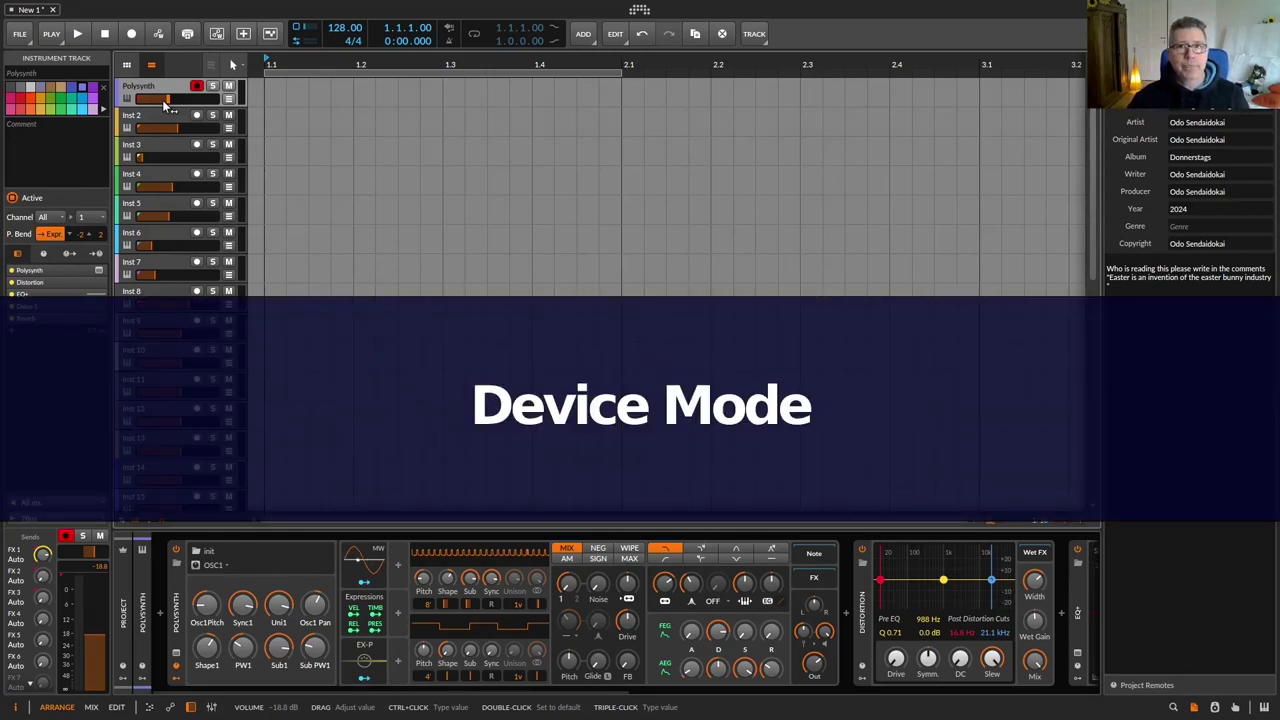
{"action": "left_click", "coordinate": [176, 606]}
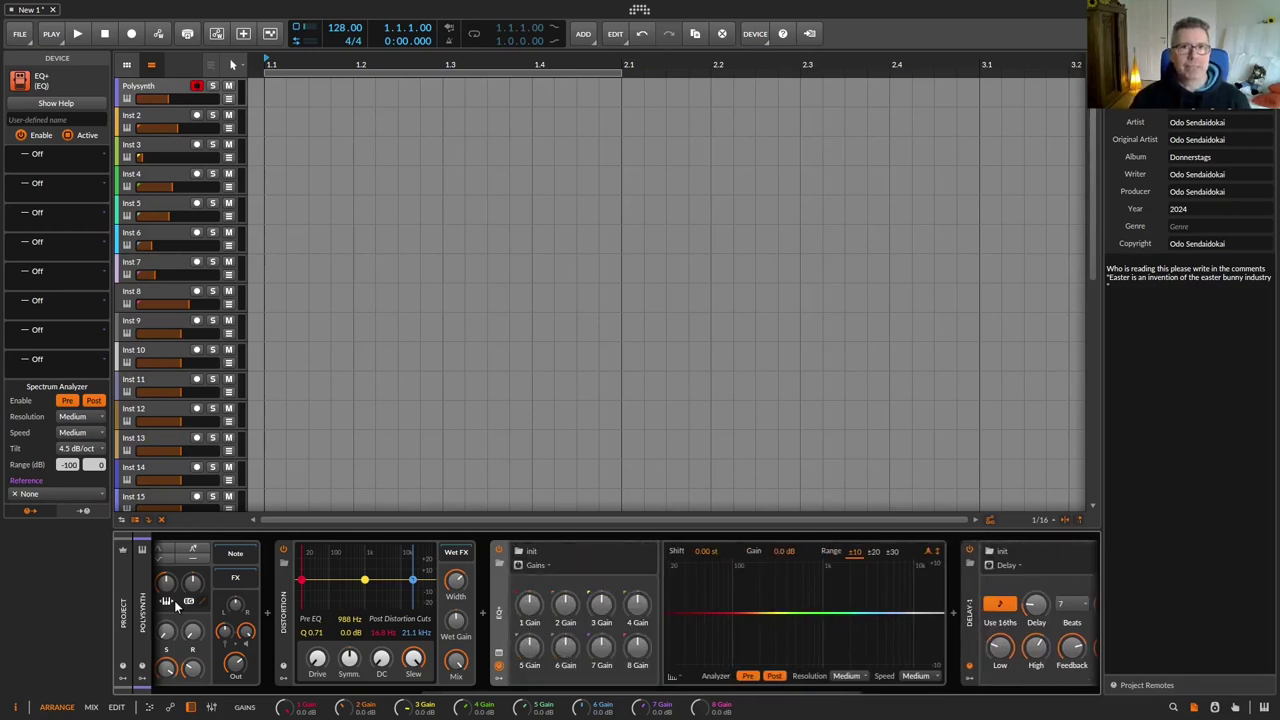
Step: In the controller settings, view the slot's Device function list, then close the settings
{"action": "left_click", "coordinate": [639, 10]}
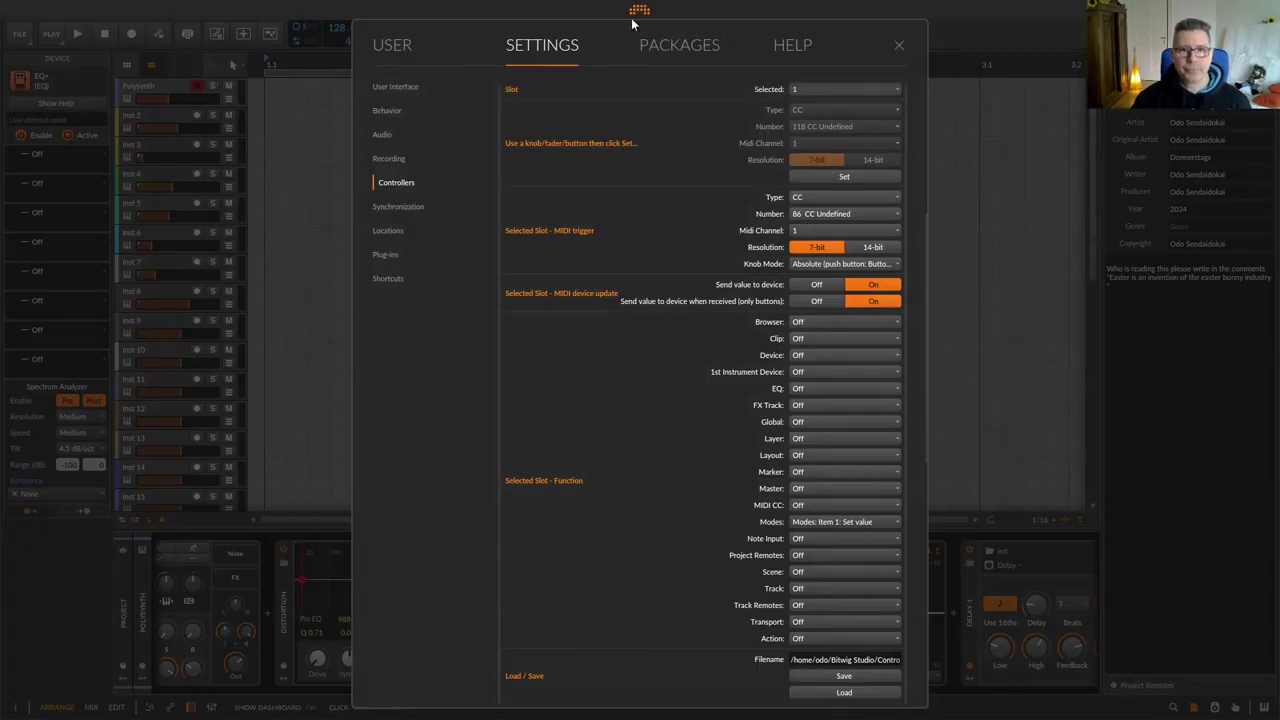
{"action": "scroll", "coordinate": [811, 268], "scroll_direction": "down", "scroll_amount": 2}
{"action": "left_click", "coordinate": [811, 262]}
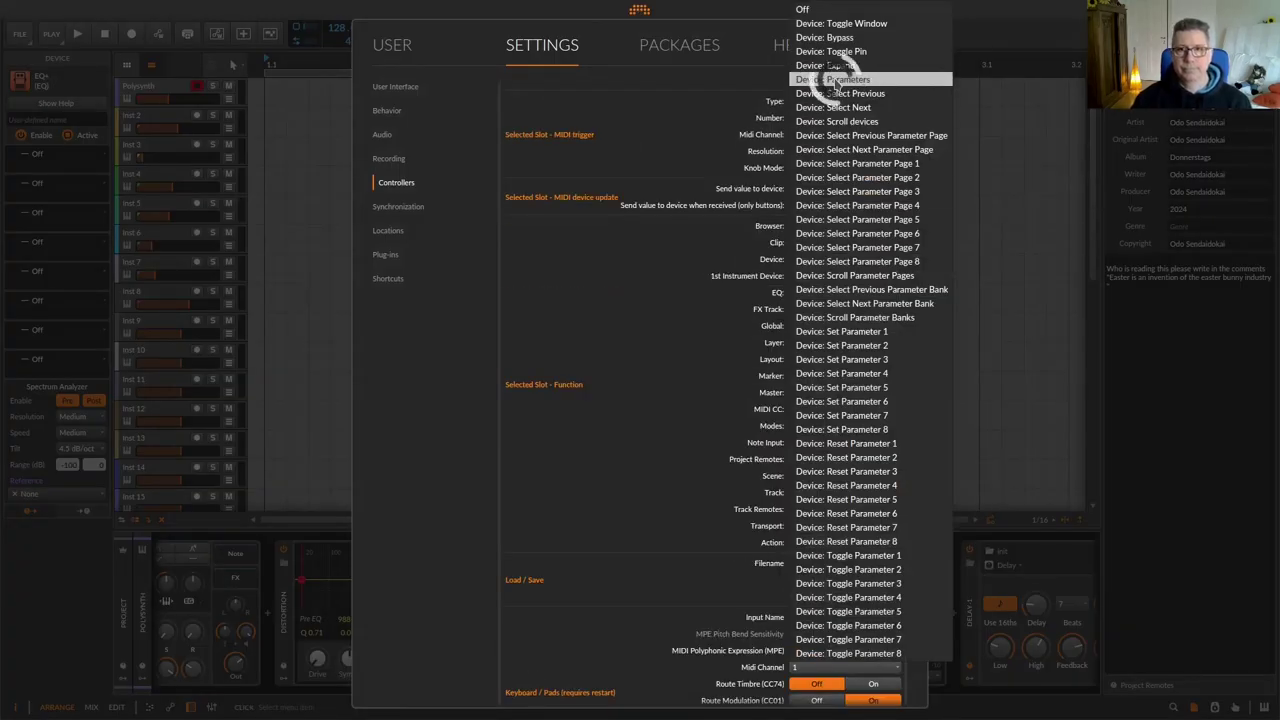
{"action": "key", "text": "Escape"}
{"action": "key", "text": "Escape"}
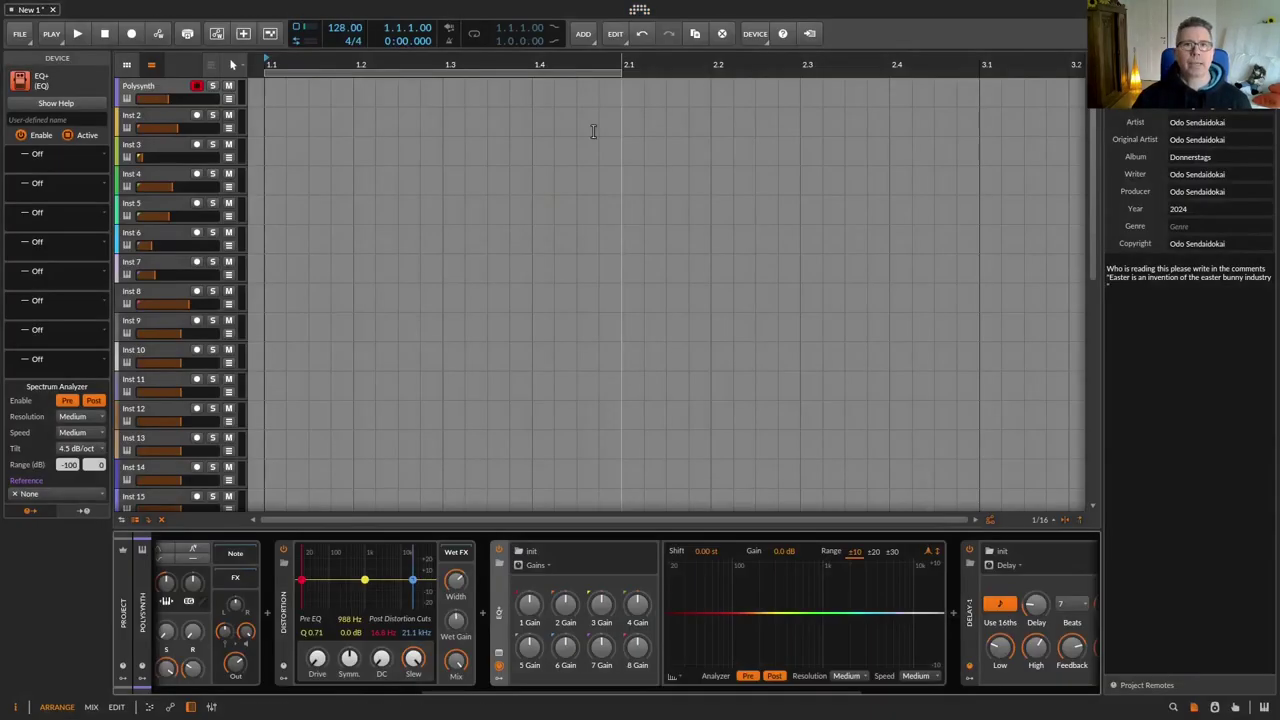
{"action": "left_click", "coordinate": [121, 160]}
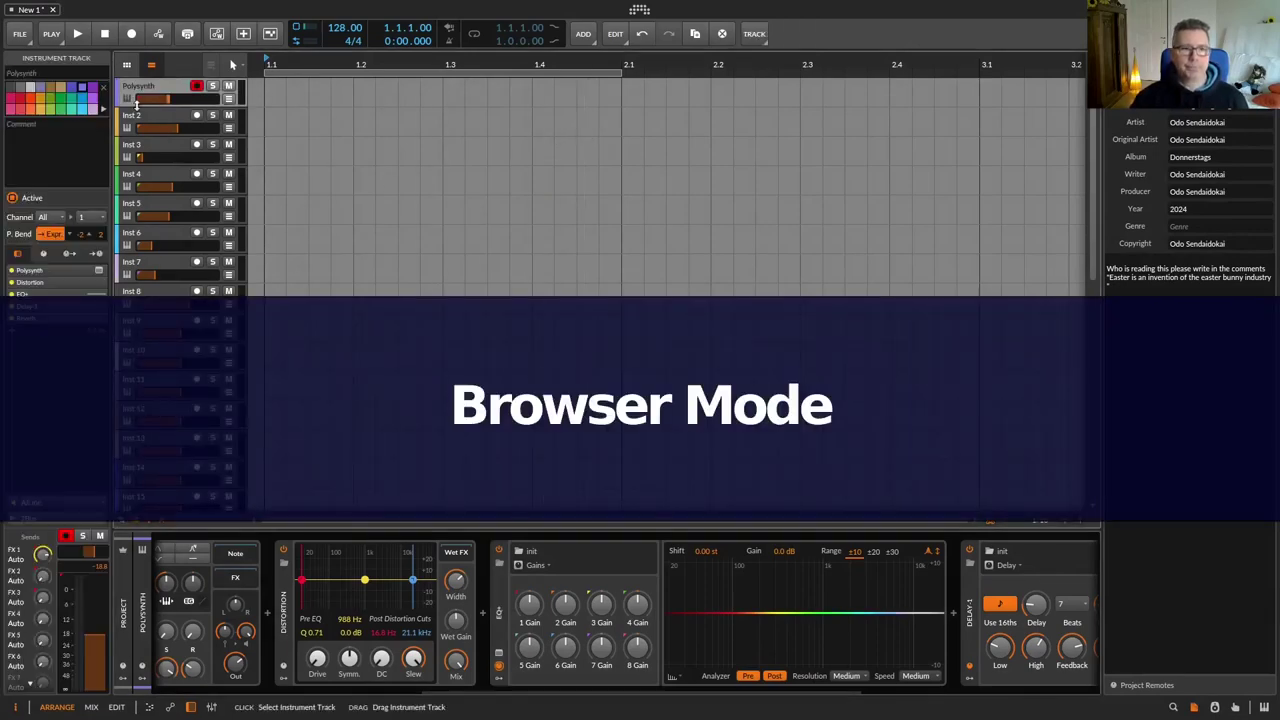
{"action": "left_click", "coordinate": [44, 326]}
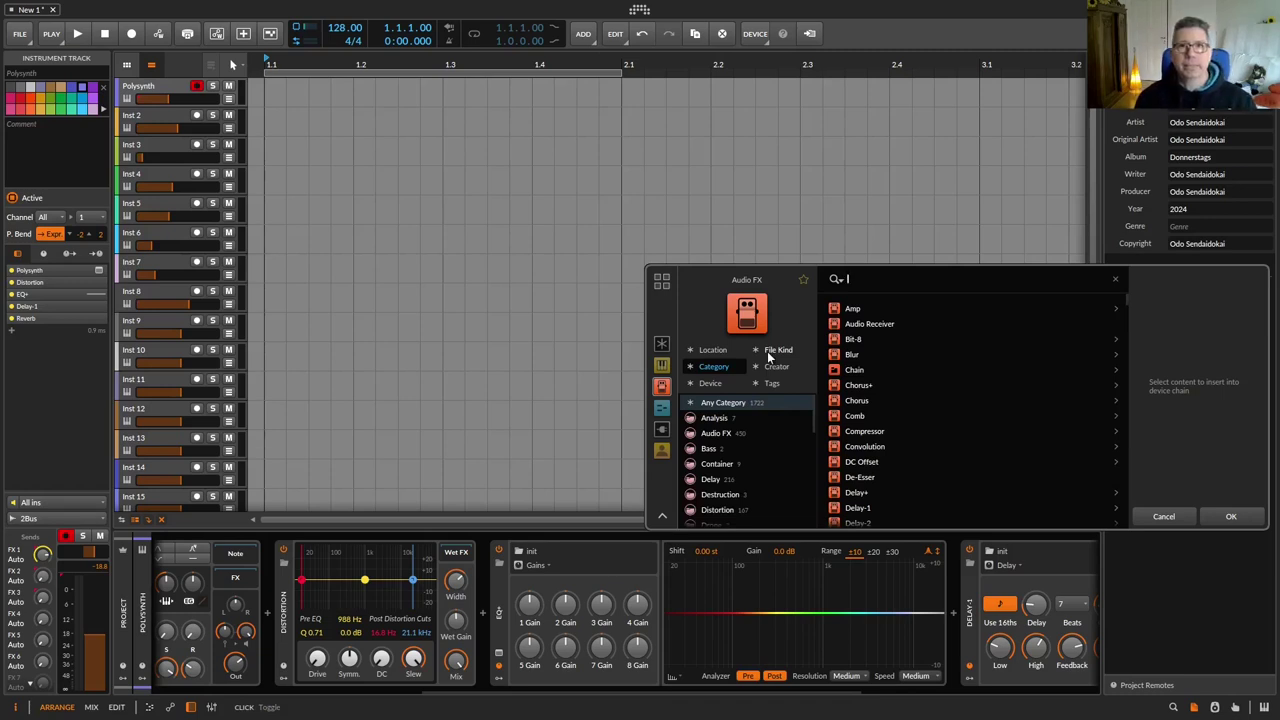
{"action": "key", "text": "Down"}
{"action": "key", "text": "Down"}
{"action": "key", "text": "Down"}
{"action": "key", "text": "Down"}
{"action": "key", "text": "Down"}
{"action": "key", "text": "Down"}
{"action": "key", "text": "Down"}
{"action": "key", "text": "Down"}
{"action": "key", "text": "Down"}
{"action": "key", "text": "Down"}
{"action": "key", "text": "Down"}
{"action": "key", "text": "Down"}
{"action": "key", "text": "Down"}
{"action": "key", "text": "Down"}
{"action": "key", "text": "Down"}
{"action": "key", "text": "Down"}
{"action": "key", "text": "Down"}
{"action": "key", "text": "Down"}
{"action": "key", "text": "Down"}
{"action": "key", "text": "Down"}
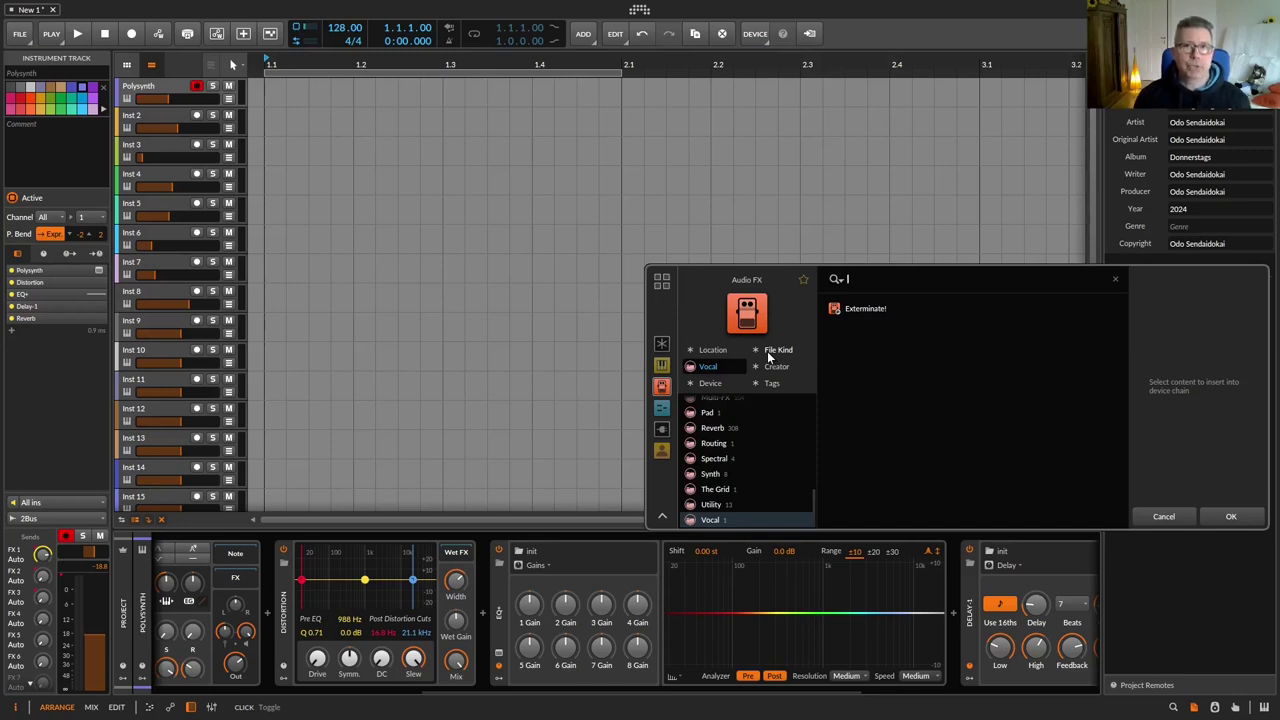
{"action": "key", "text": "Tab"}
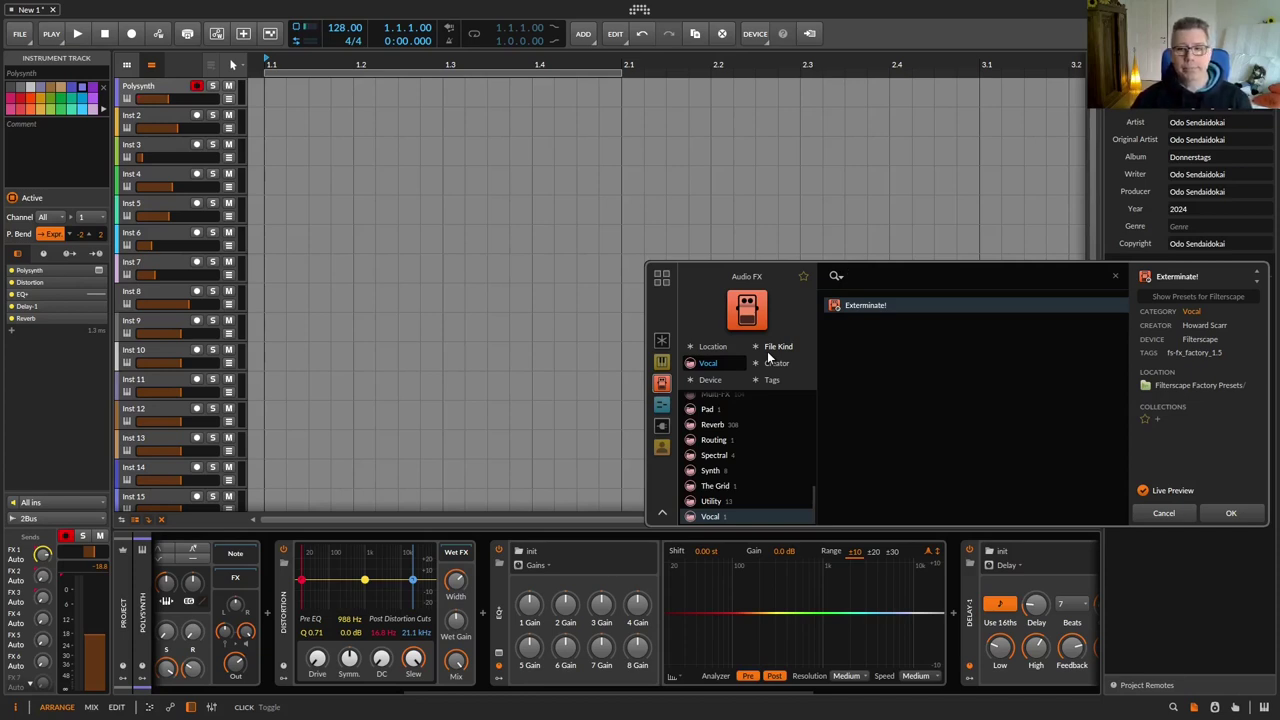
{"action": "left_click", "coordinate": [1230, 514]}
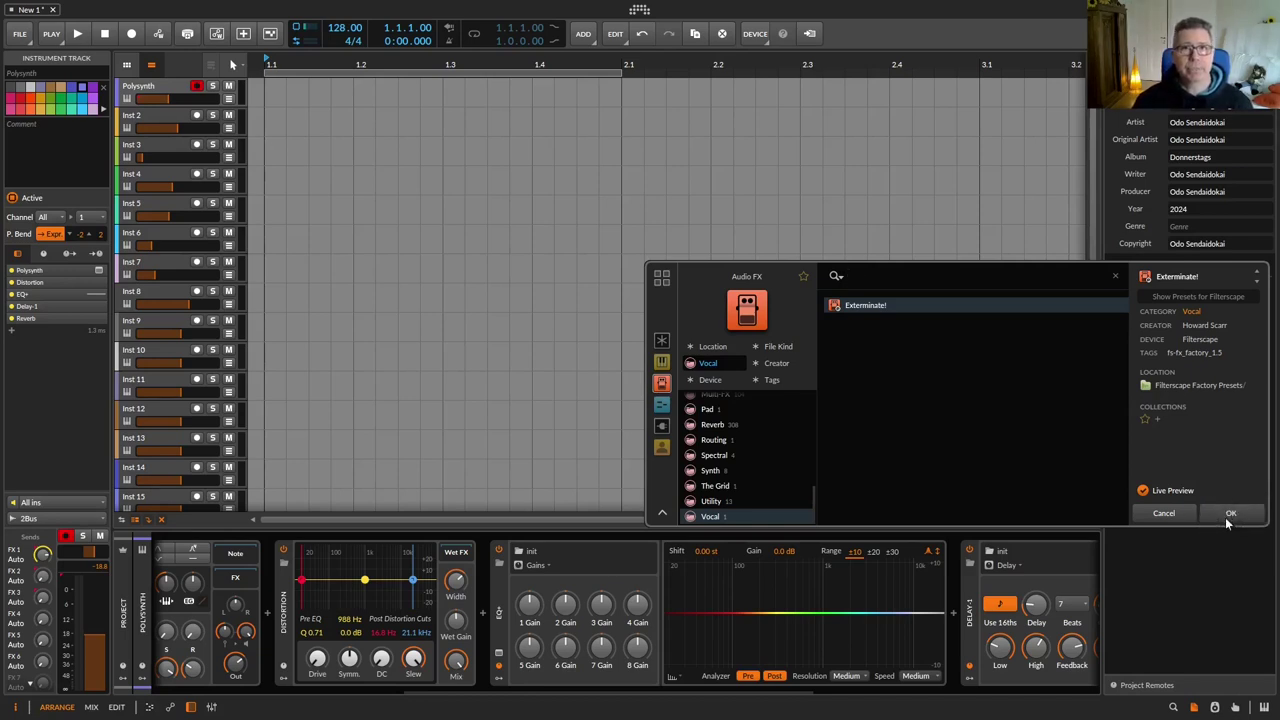
{"action": "left_click", "coordinate": [1164, 514]}
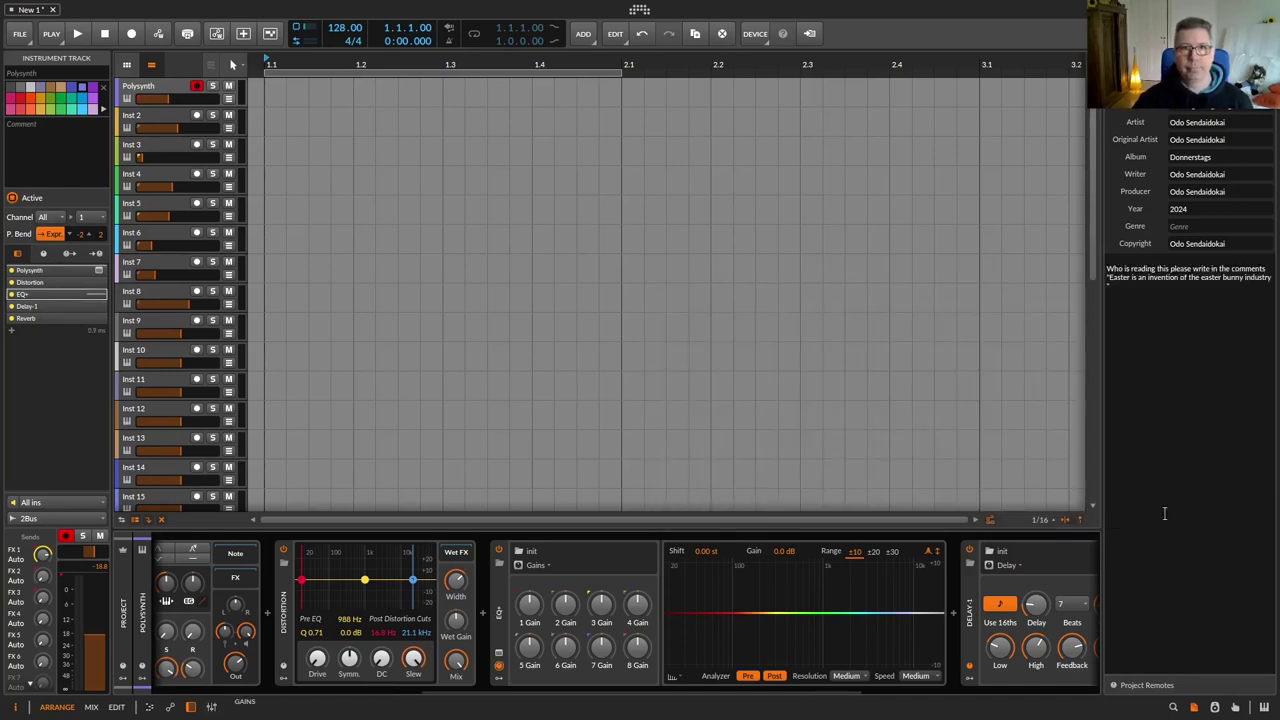
{"action": "key", "text": "alt+Tab"}
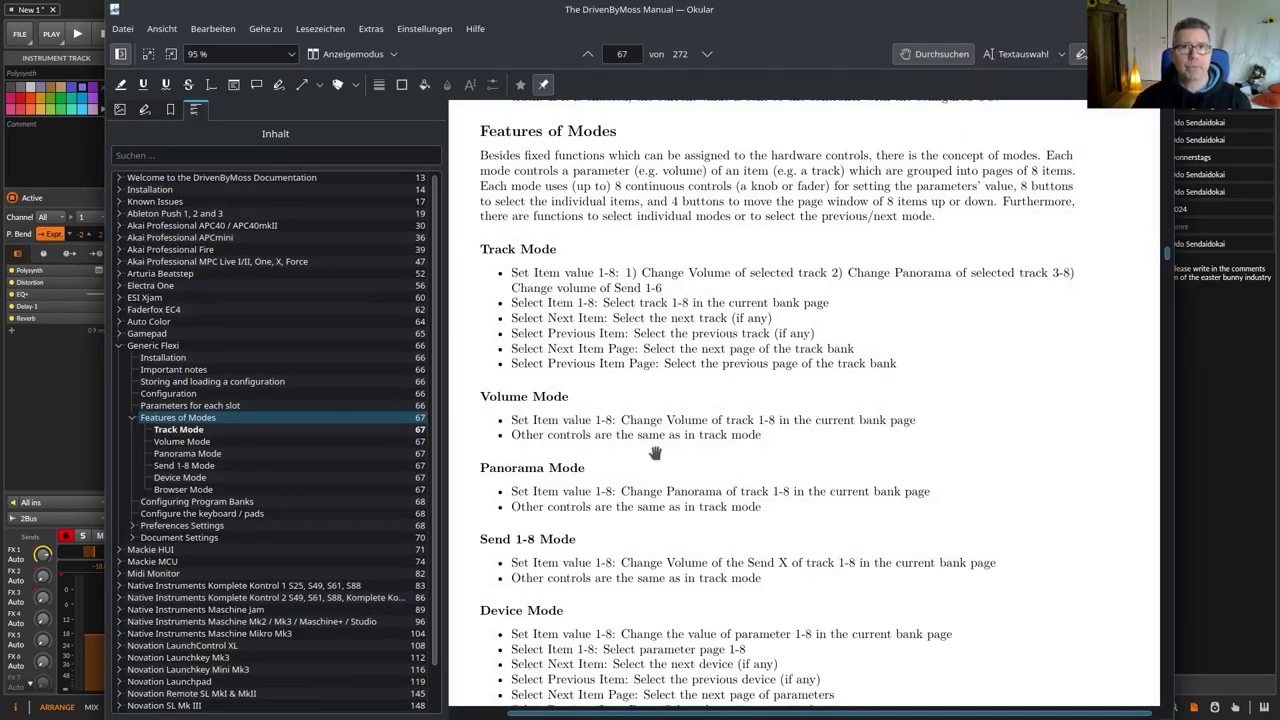
{"action": "left_click_drag", "start_coordinate": [645, 460], "coordinate": [649, 471]}
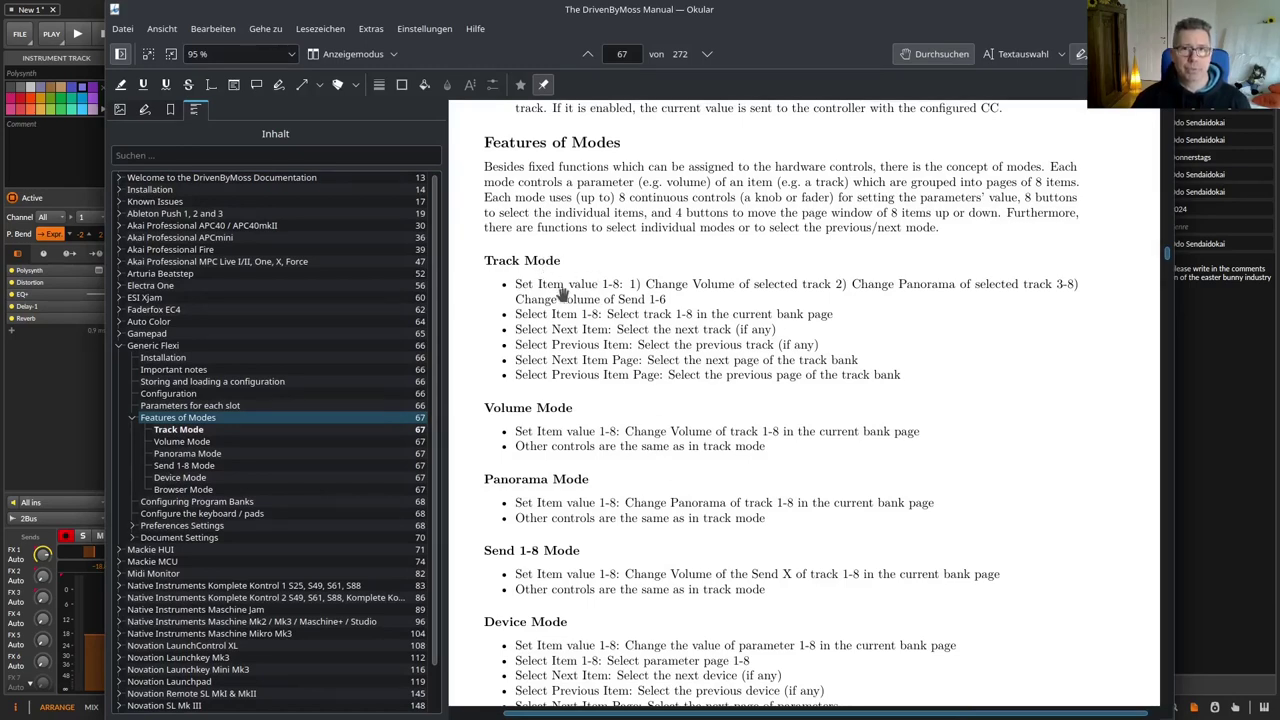
{"action": "key", "text": "alt+Tab"}
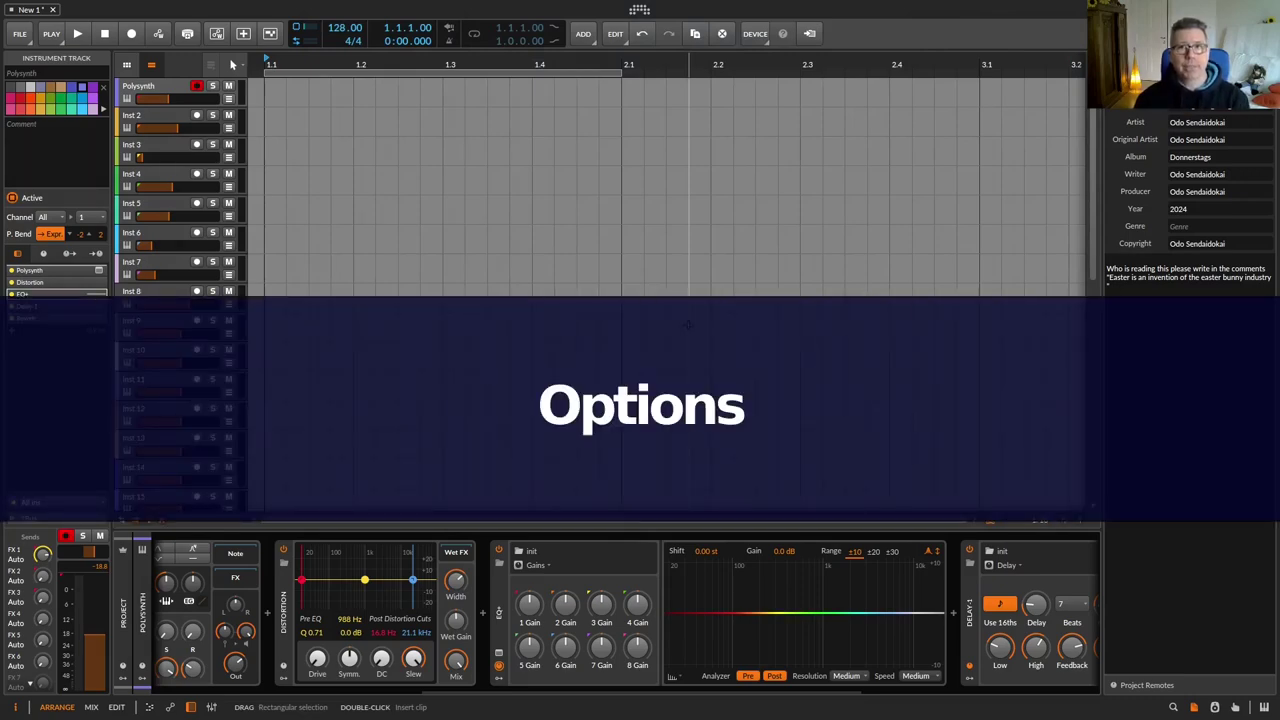
Step: In Controllers settings, cycle Selected Mode through Send 2 and Panorama, ending on Track
{"action": "left_click", "coordinate": [640, 12]}
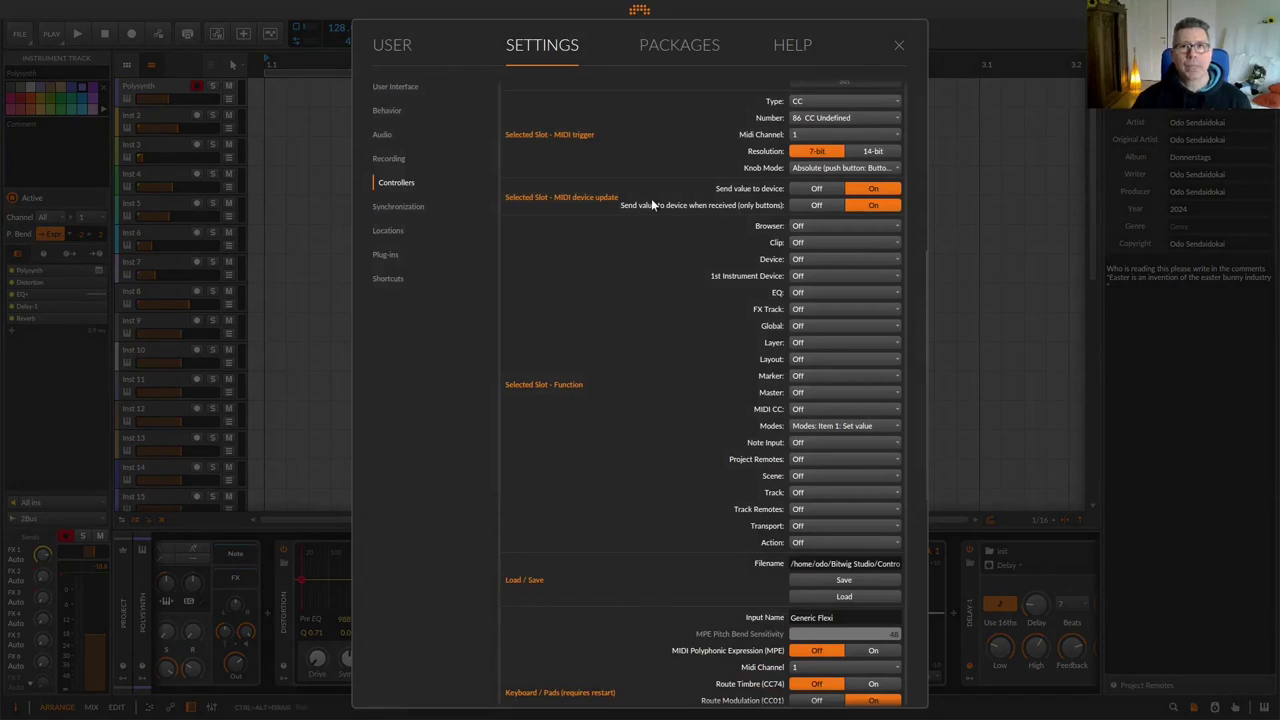
{"action": "scroll", "coordinate": [651, 198], "scroll_direction": "down", "scroll_amount": 6}
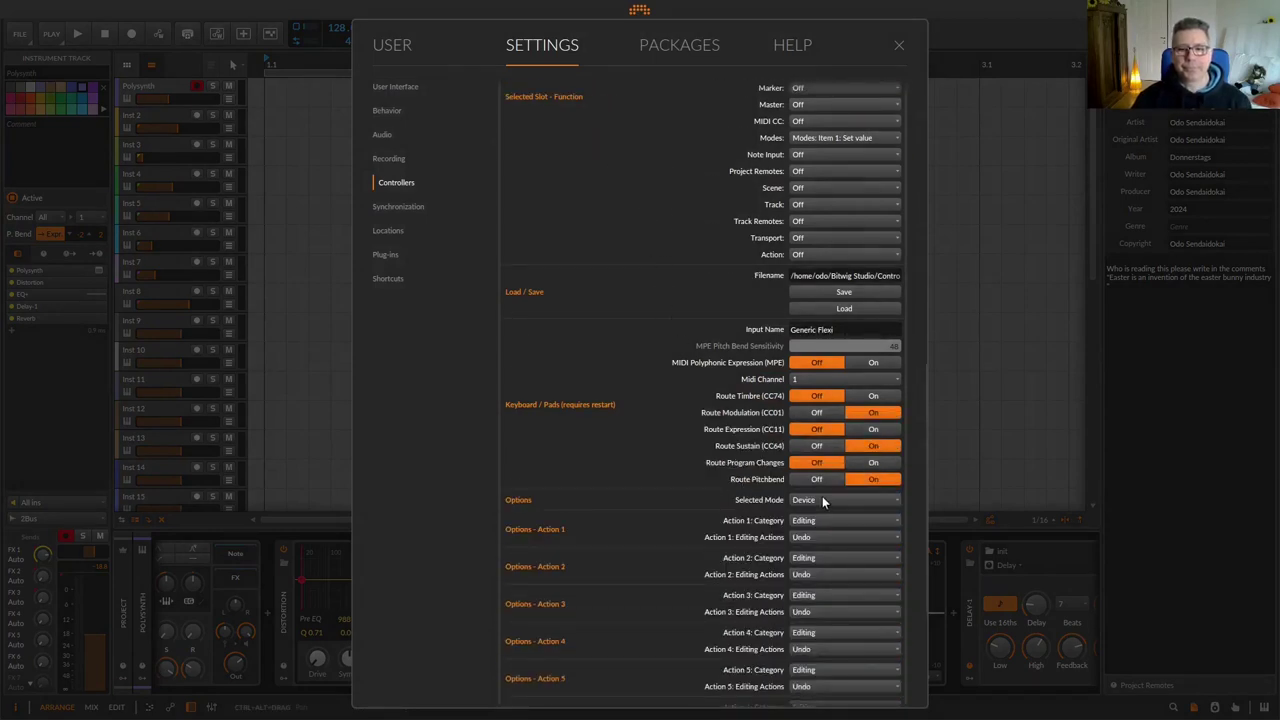
{"action": "left_click", "coordinate": [824, 497]}
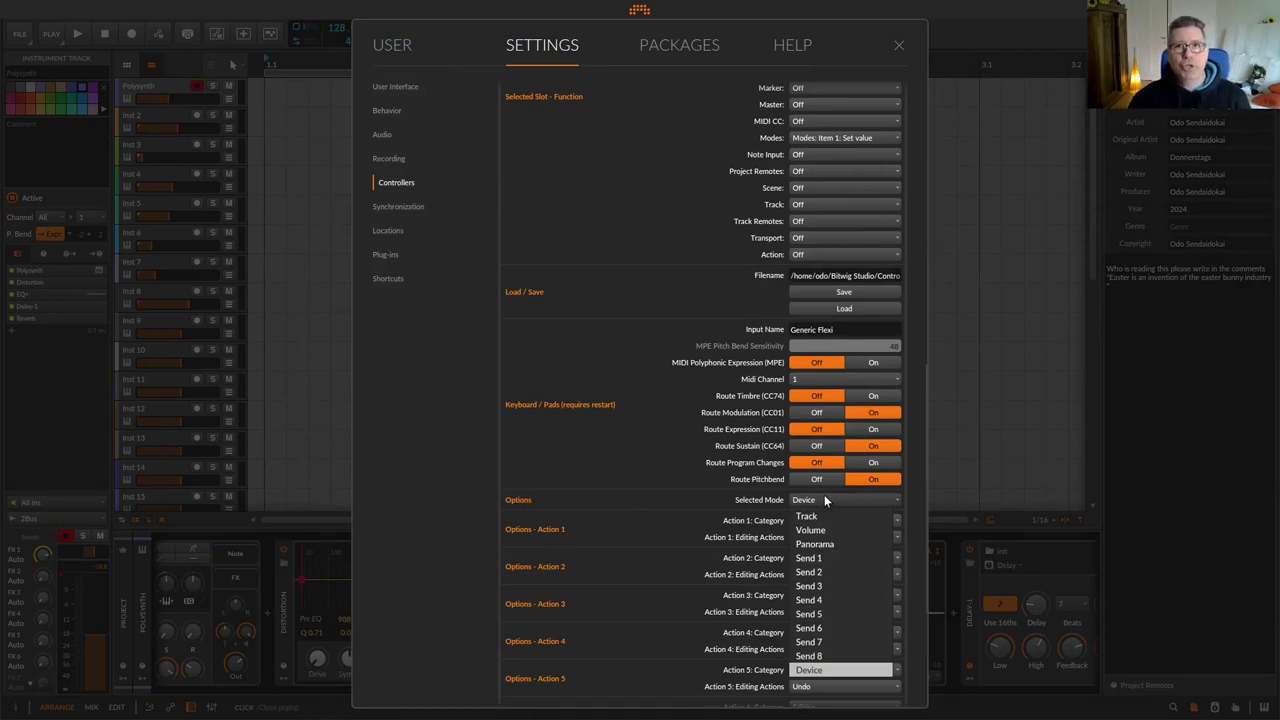
{"action": "left_click", "coordinate": [834, 570]}
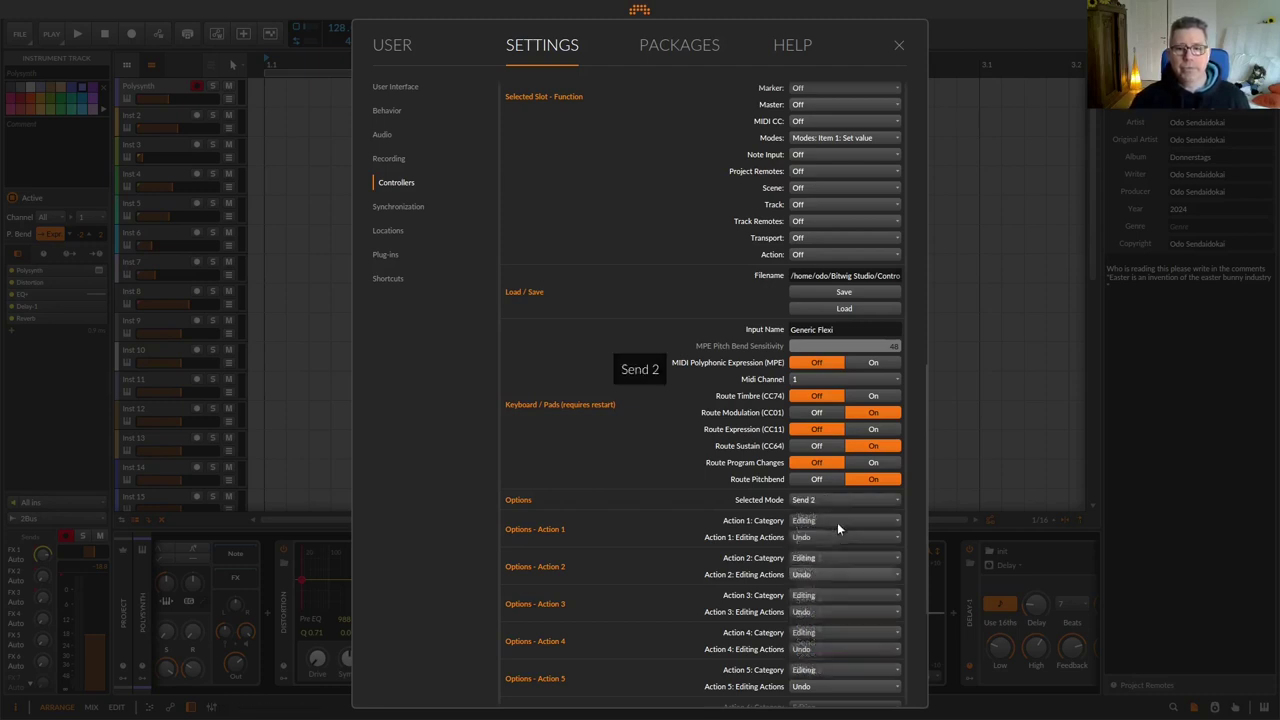
{"action": "left_click", "coordinate": [830, 499]}
{"action": "left_click", "coordinate": [815, 544]}
{"action": "left_click", "coordinate": [828, 498]}
{"action": "left_click", "coordinate": [827, 517]}
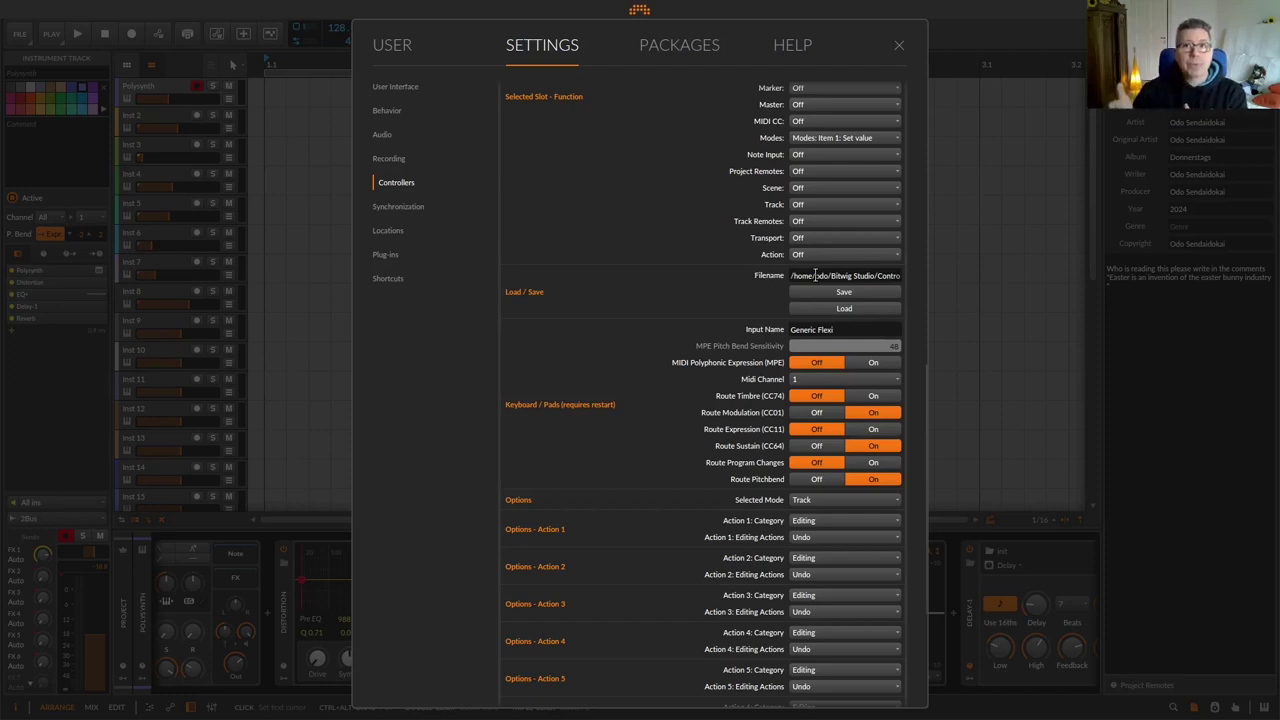
Step: Add a Generic Flexi controller named 'Arturia Liveperformance' using Minilab3 MIDI for input and output
{"action": "scroll", "coordinate": [814, 275], "scroll_direction": "up", "scroll_amount": 10}
{"action": "left_click", "coordinate": [525, 367]}
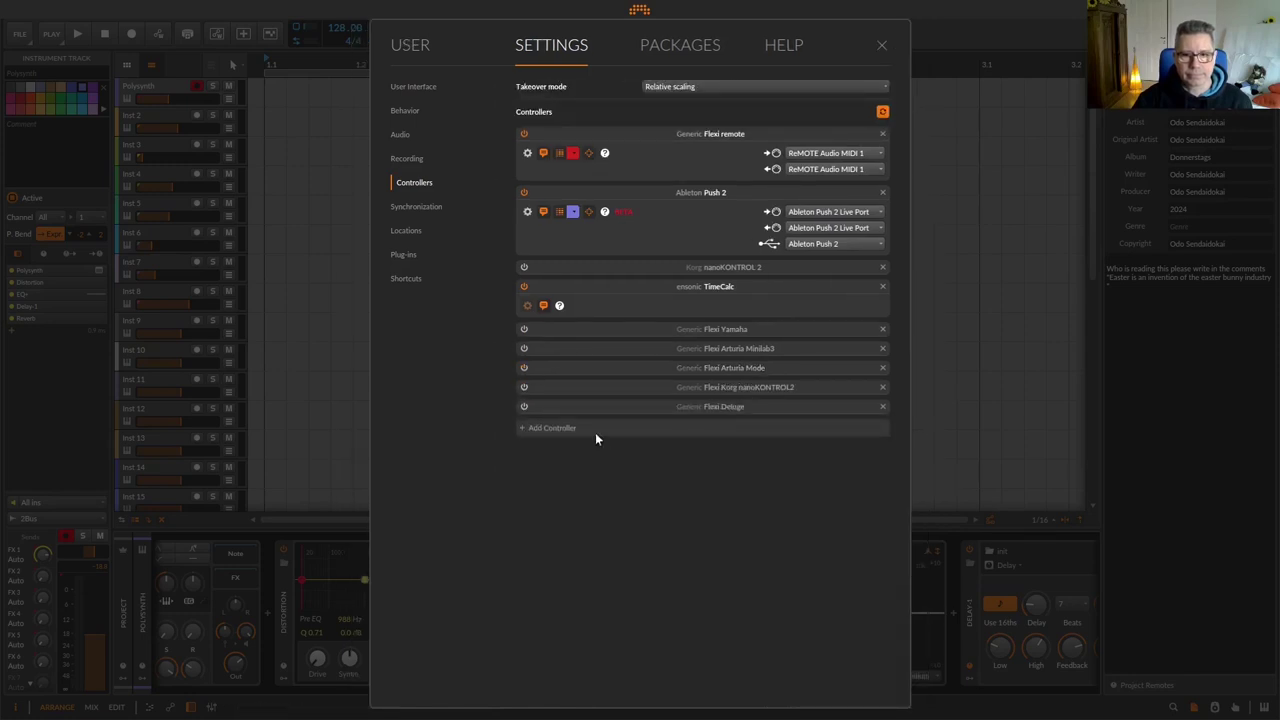
{"action": "left_click", "coordinate": [579, 433]}
{"action": "left_click", "coordinate": [820, 478]}
{"action": "left_click", "coordinate": [840, 474]}
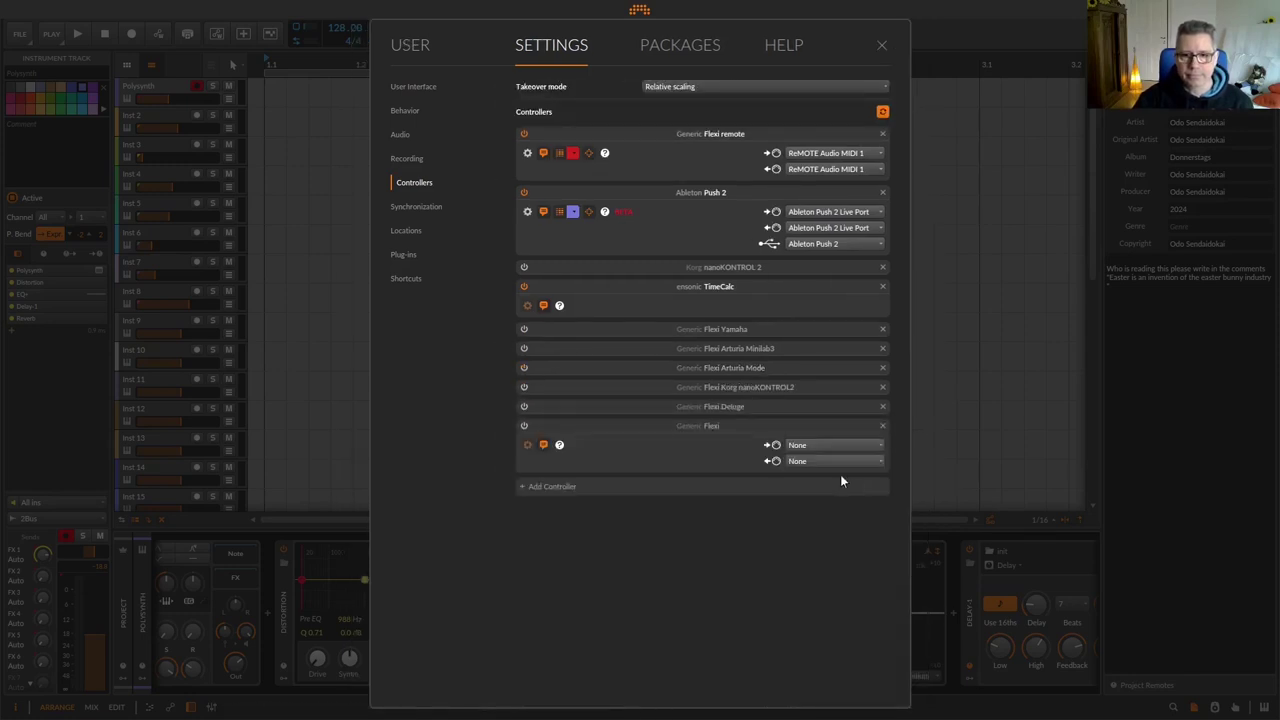
{"action": "double_click", "coordinate": [707, 425]}
{"action": "type", "text": "Arturia Liveperformance"}
{"action": "key", "text": "Return"}
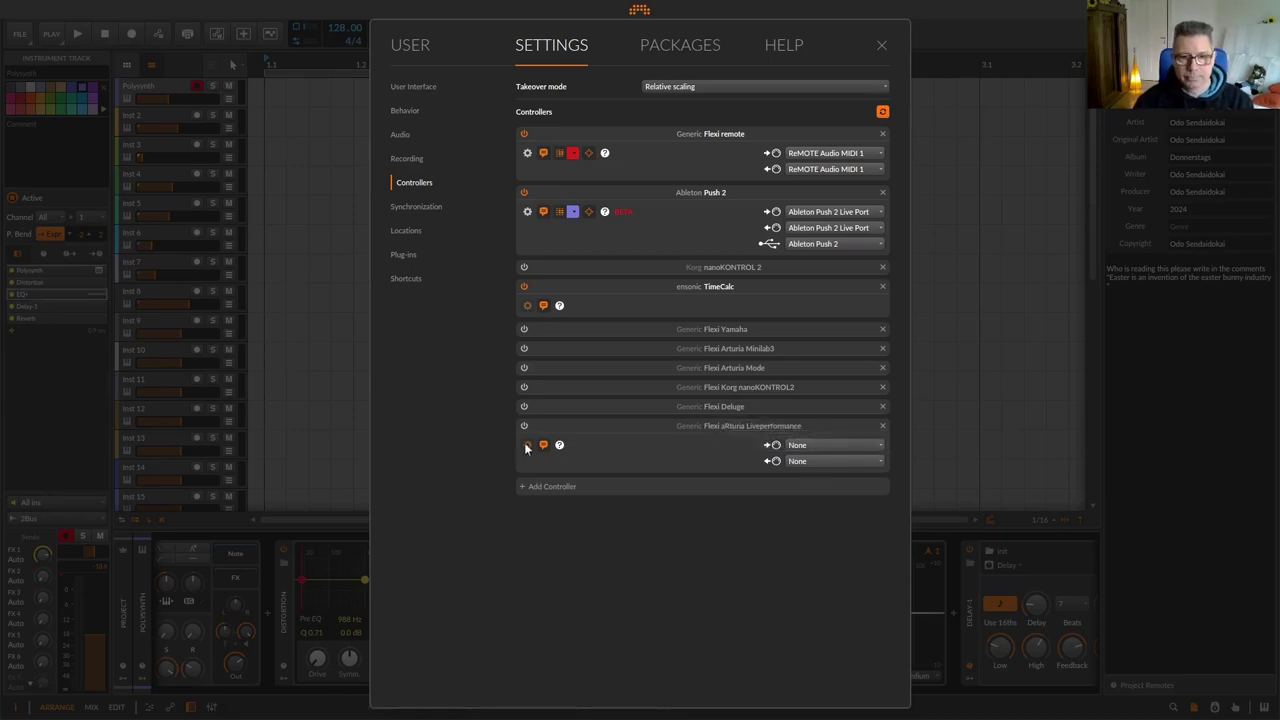
{"action": "left_click", "coordinate": [830, 445]}
{"action": "left_click", "coordinate": [828, 487]}
{"action": "left_click", "coordinate": [821, 463]}
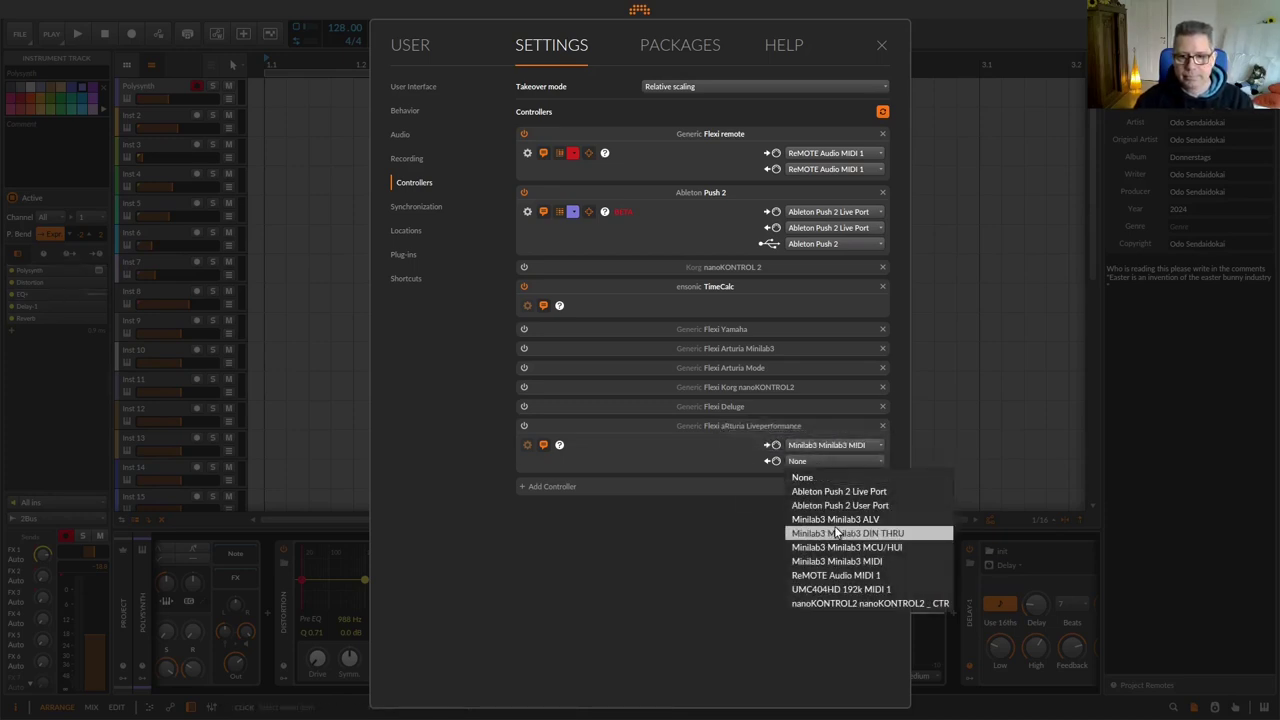
{"action": "left_click", "coordinate": [834, 561]}
{"action": "left_click", "coordinate": [513, 447]}
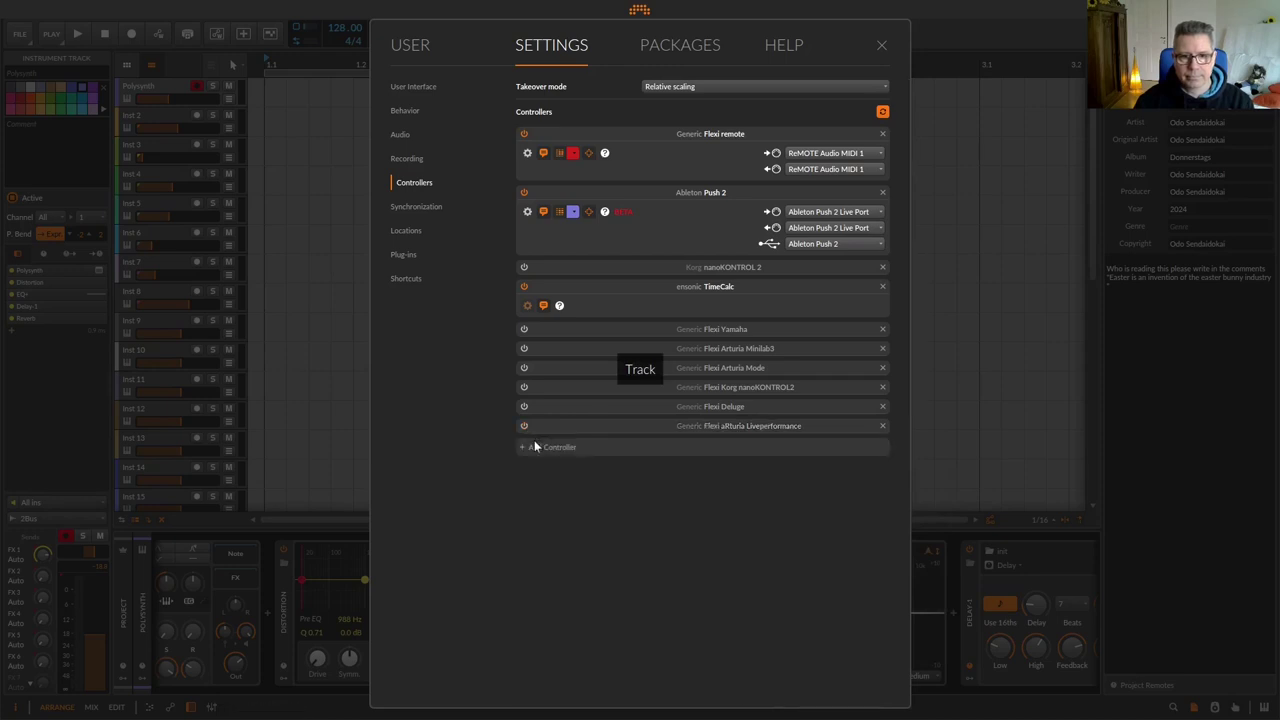
Step: Add a second Generic Flexi controller named 'Arturia Mixing' using Minilab3 MIDI for input and output
{"action": "left_click", "coordinate": [548, 449]}
{"action": "left_click", "coordinate": [630, 493]}
{"action": "left_click", "coordinate": [862, 492]}
{"action": "double_click", "coordinate": [714, 445]}
{"action": "type", "text": "Arturia Mixing"}
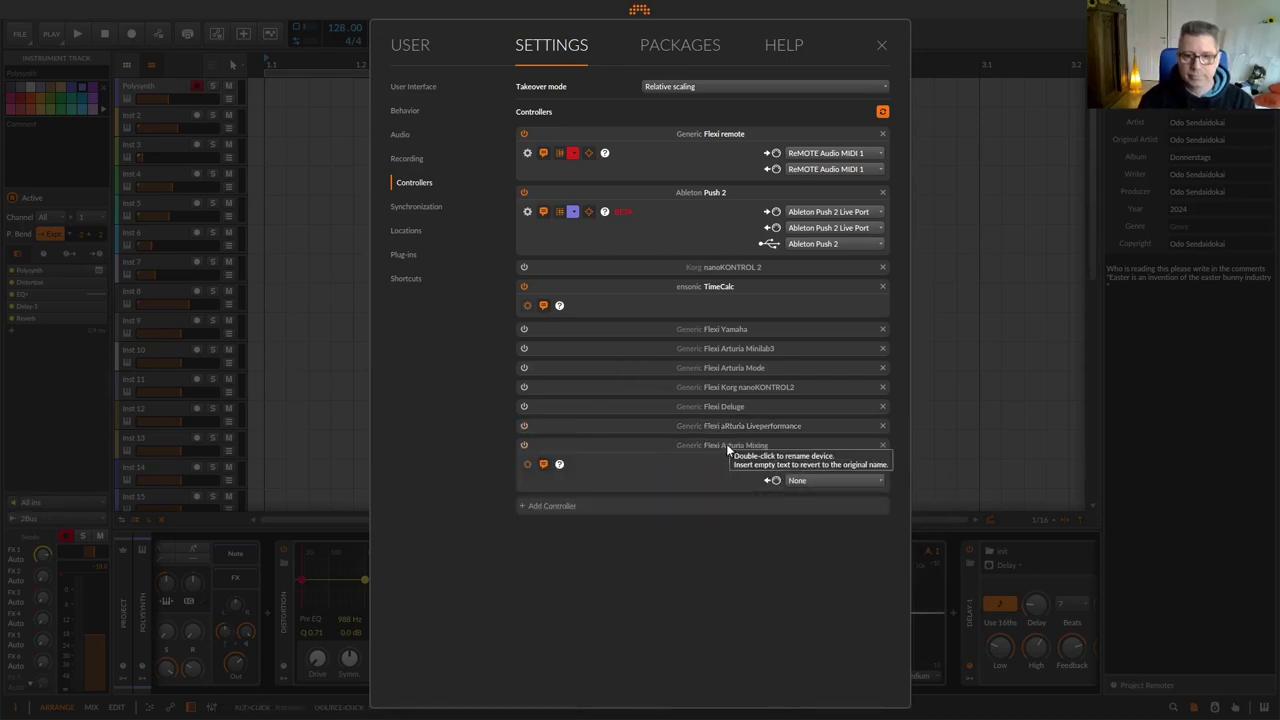
{"action": "key", "text": "Return"}
{"action": "left_click", "coordinate": [835, 464]}
{"action": "left_click", "coordinate": [828, 477]}
{"action": "left_click", "coordinate": [833, 481]}
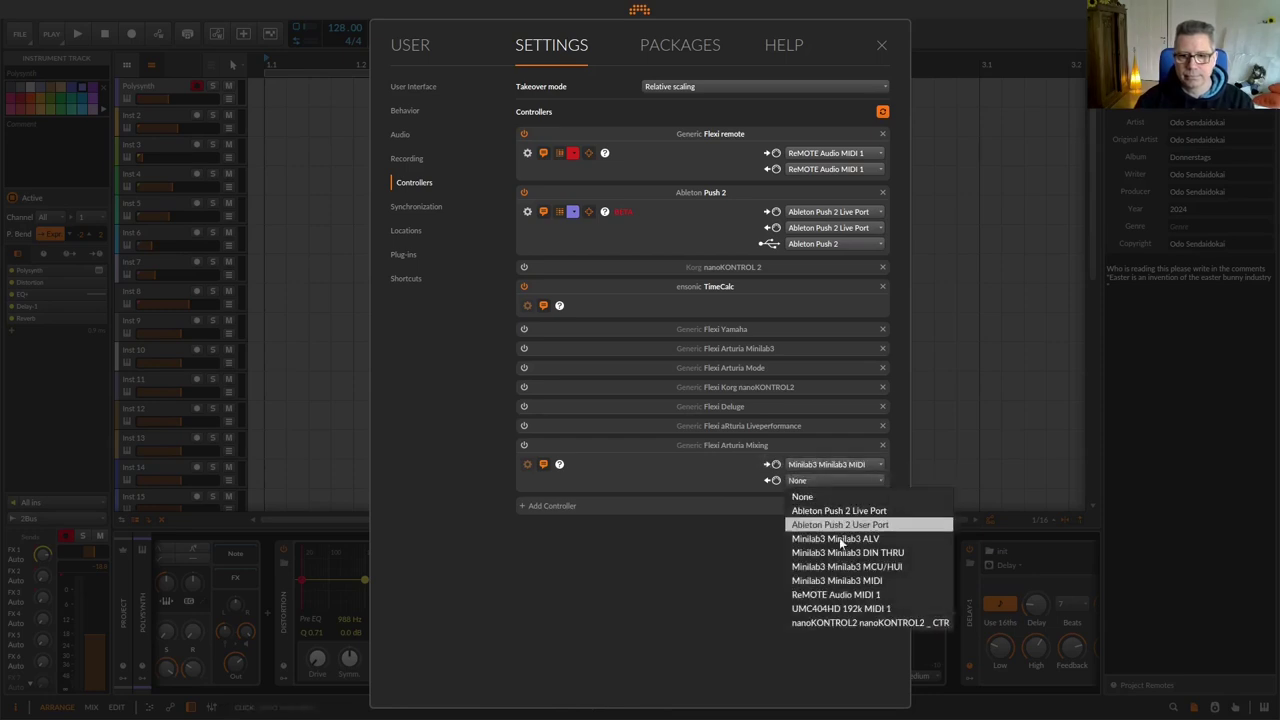
{"action": "left_click", "coordinate": [831, 553]}
{"action": "left_click", "coordinate": [527, 480]}
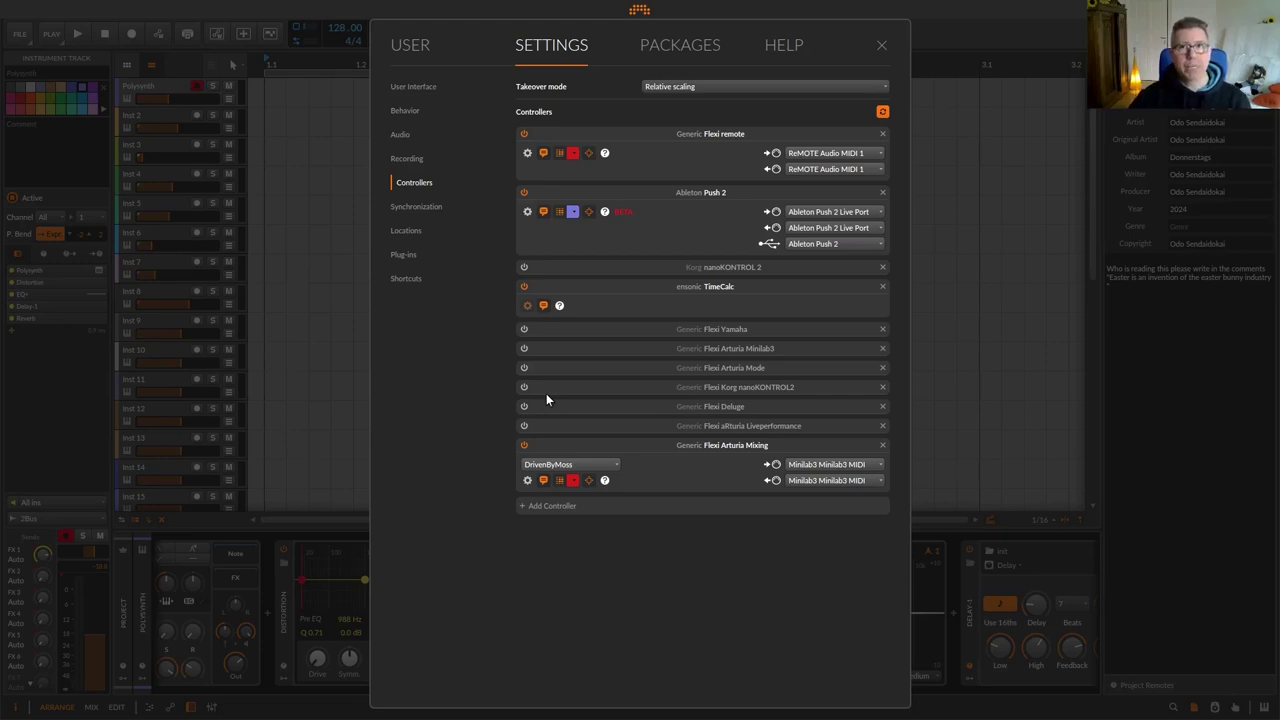
Step: Expand the Flexi Arturia Mode row in the Controllers list to show its settings
{"action": "left_click", "coordinate": [535, 368]}
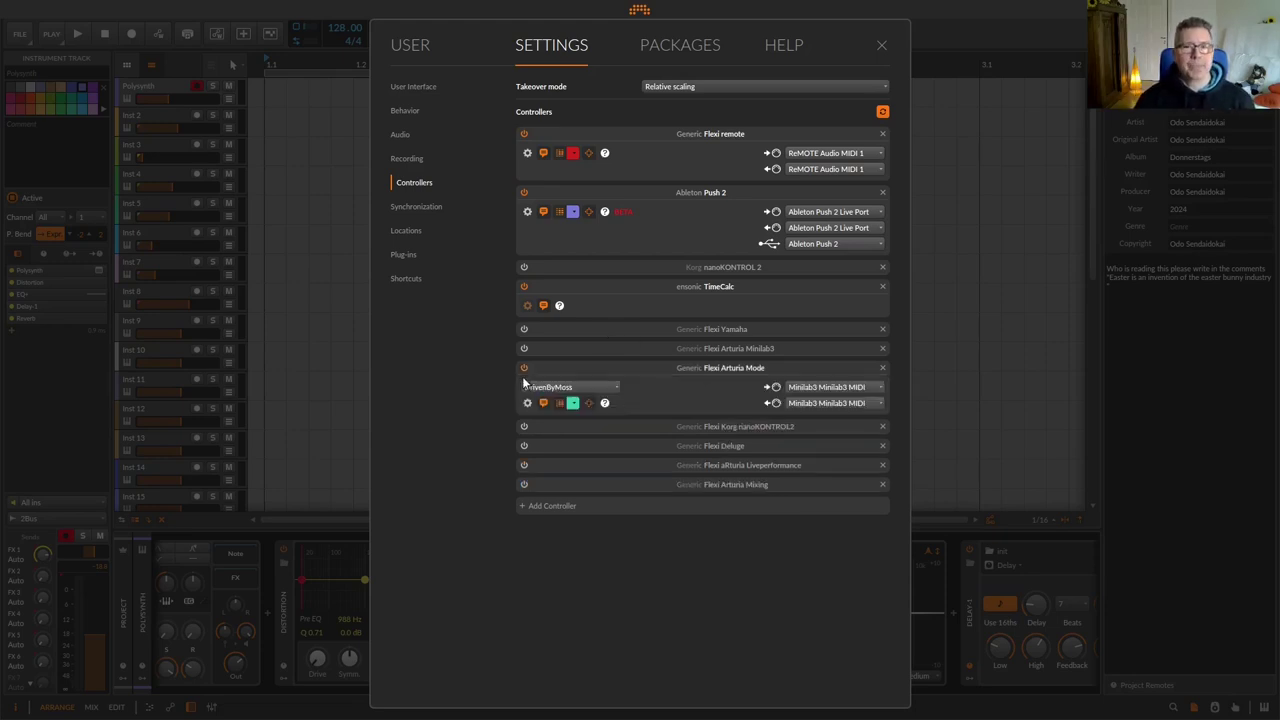